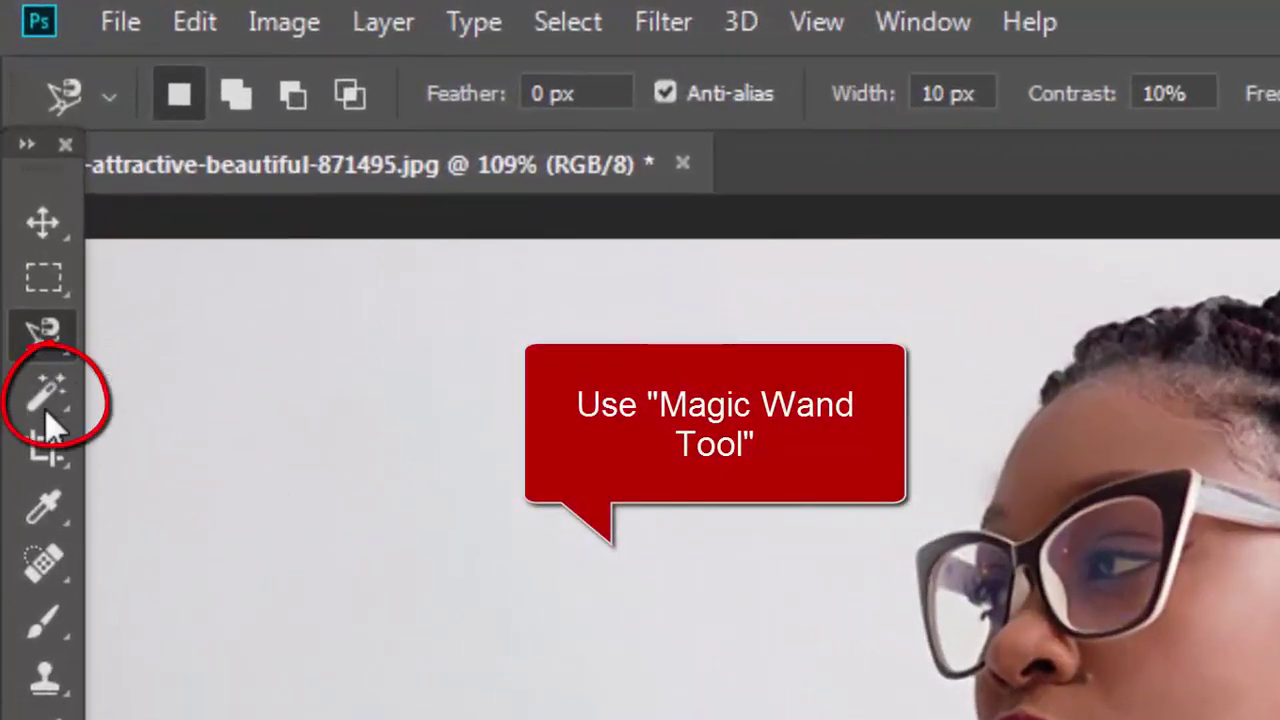
# Select the plain grey background with the Magic Wand.
pyautogui.rightClick(45, 405)
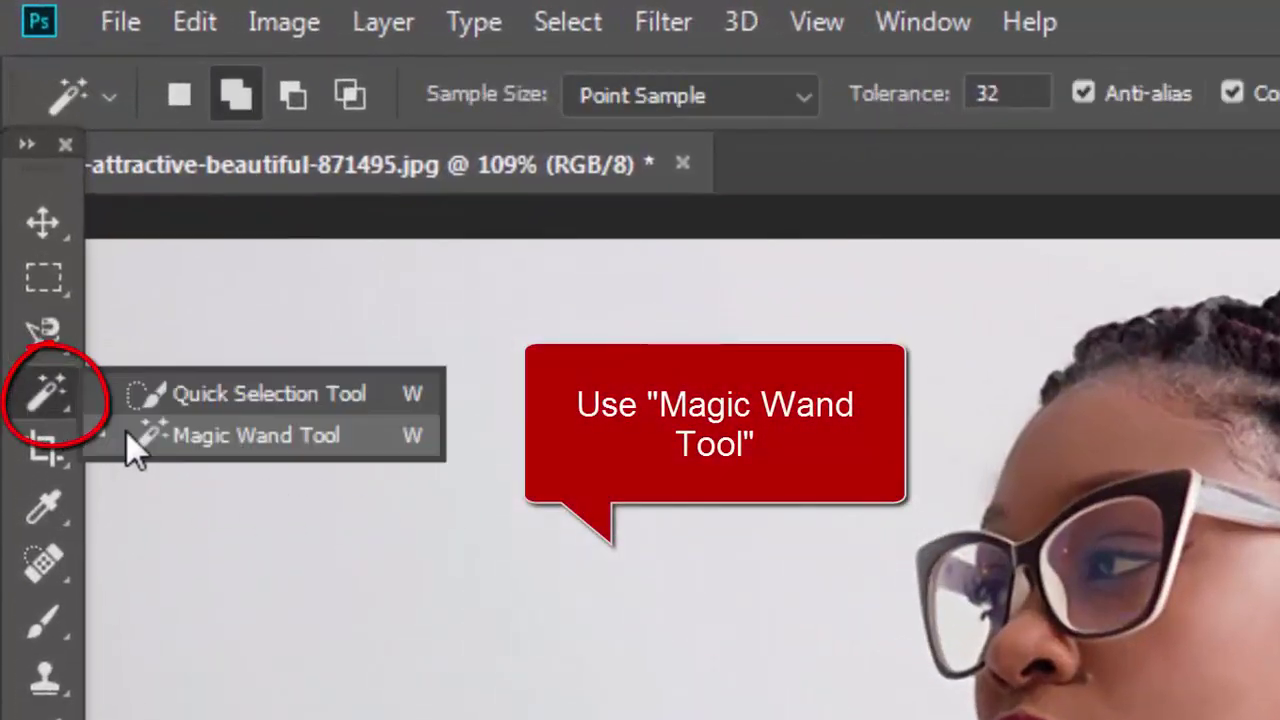
pyautogui.click(159, 444)
pyautogui.click(500, 437)
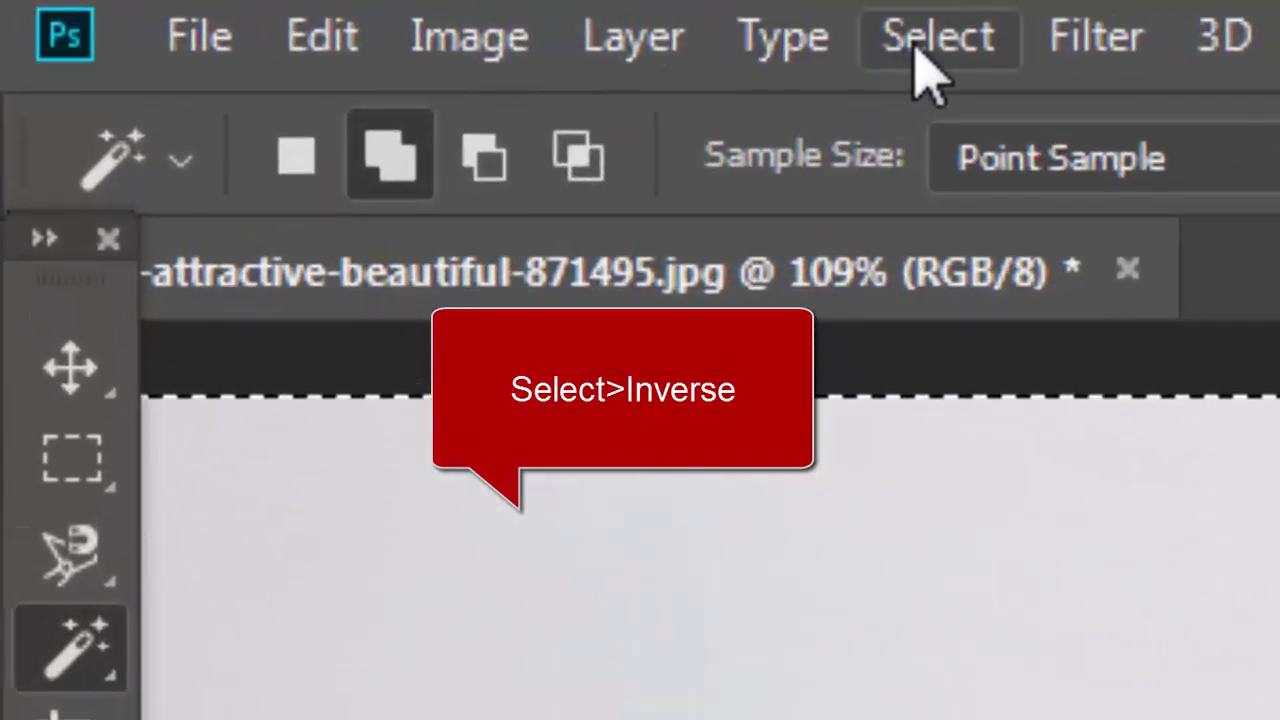
# Invert the selection onto the woman and set the Magnetic Lasso to Add mode.
pyautogui.click(915, 55)
pyautogui.click(1100, 320)
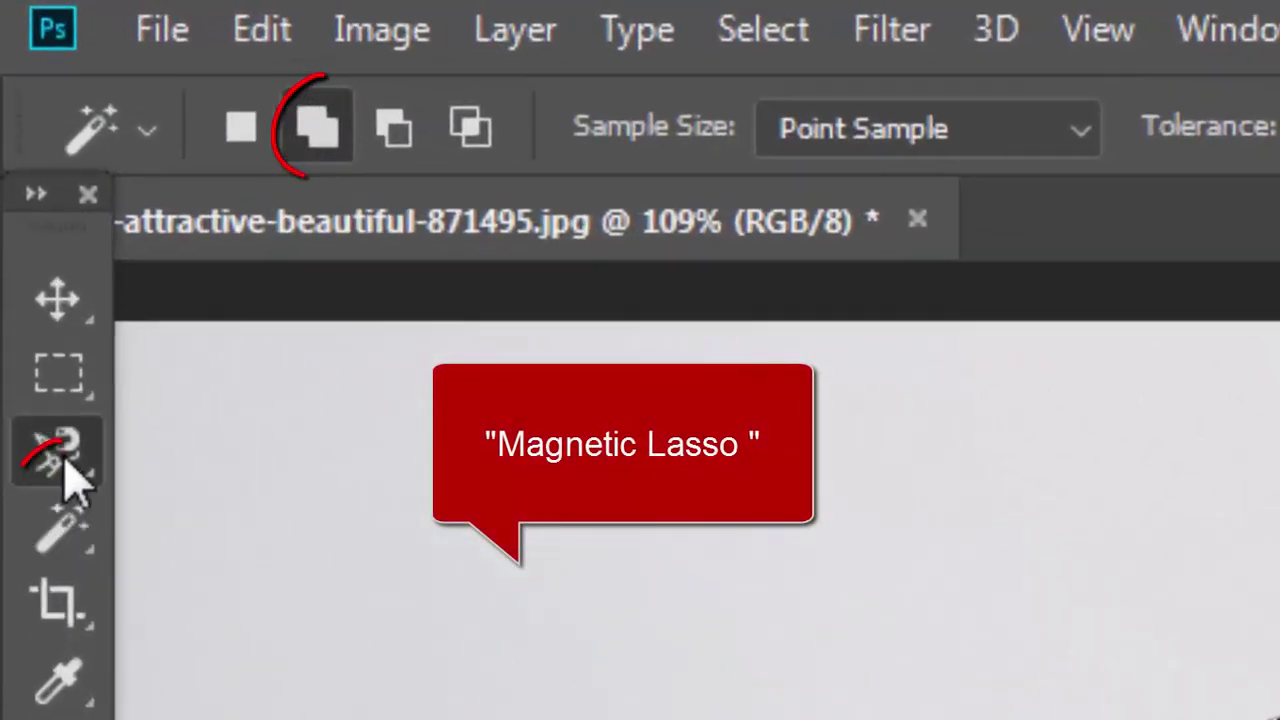
pyautogui.click(18, 143)
pyautogui.click(345, 135)
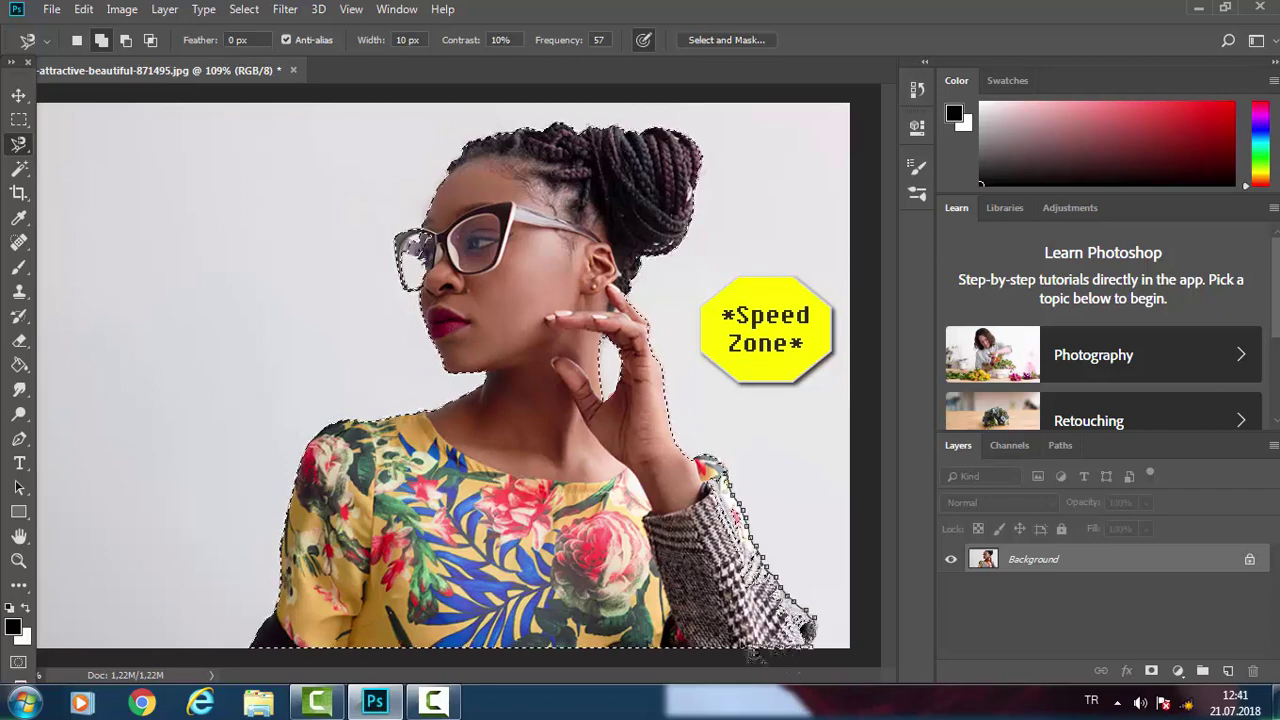
# Copy the woman to a layer, then undo back to the selection via History.
pyautogui.hotkey('ctrl', 'j')
pyautogui.click(951, 588)
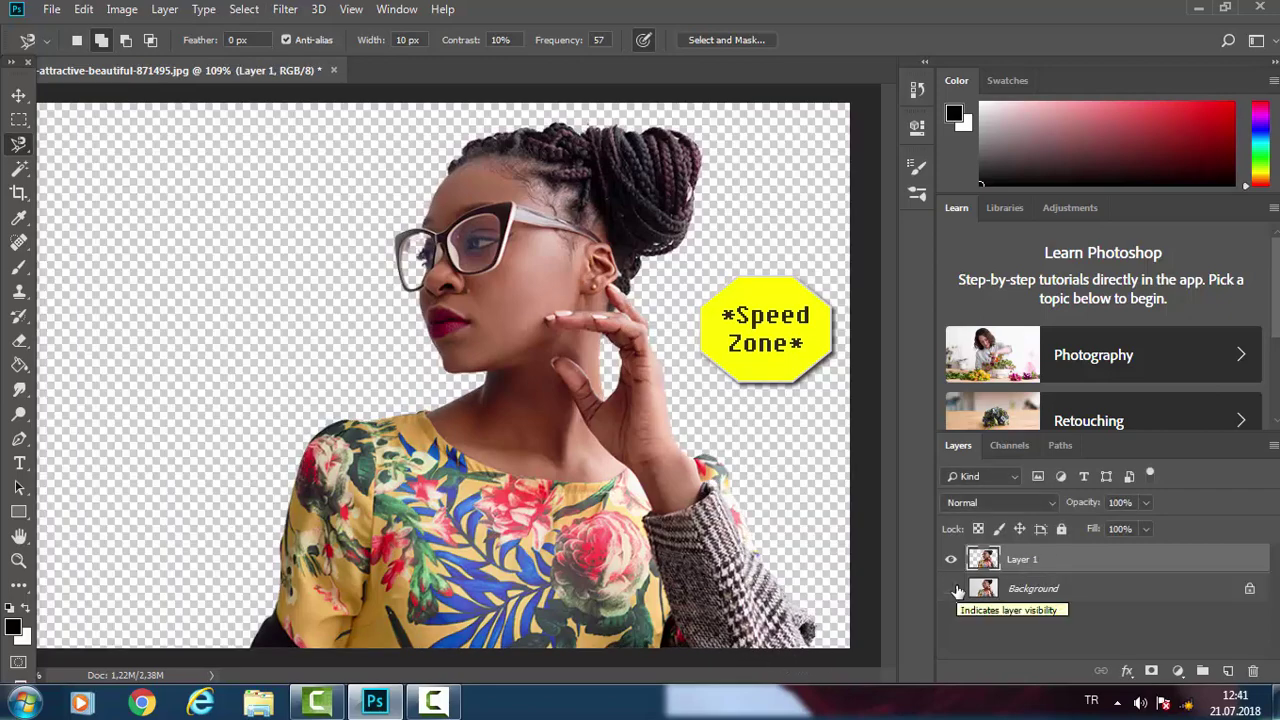
pyautogui.press('v')
pyautogui.click(917, 89)
pyautogui.click(789, 141)
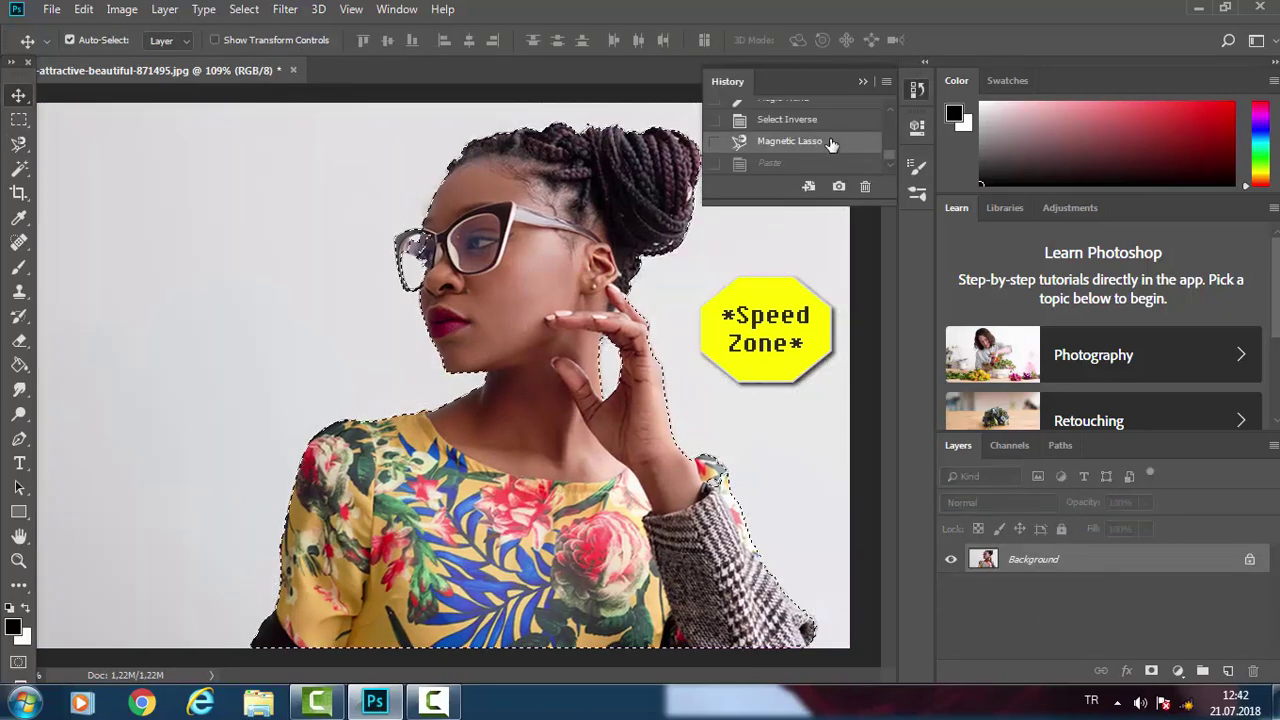
# Refine the selection around the glasses, removing lens areas with Magic Wand and an oval marquee.
pyautogui.press('l')
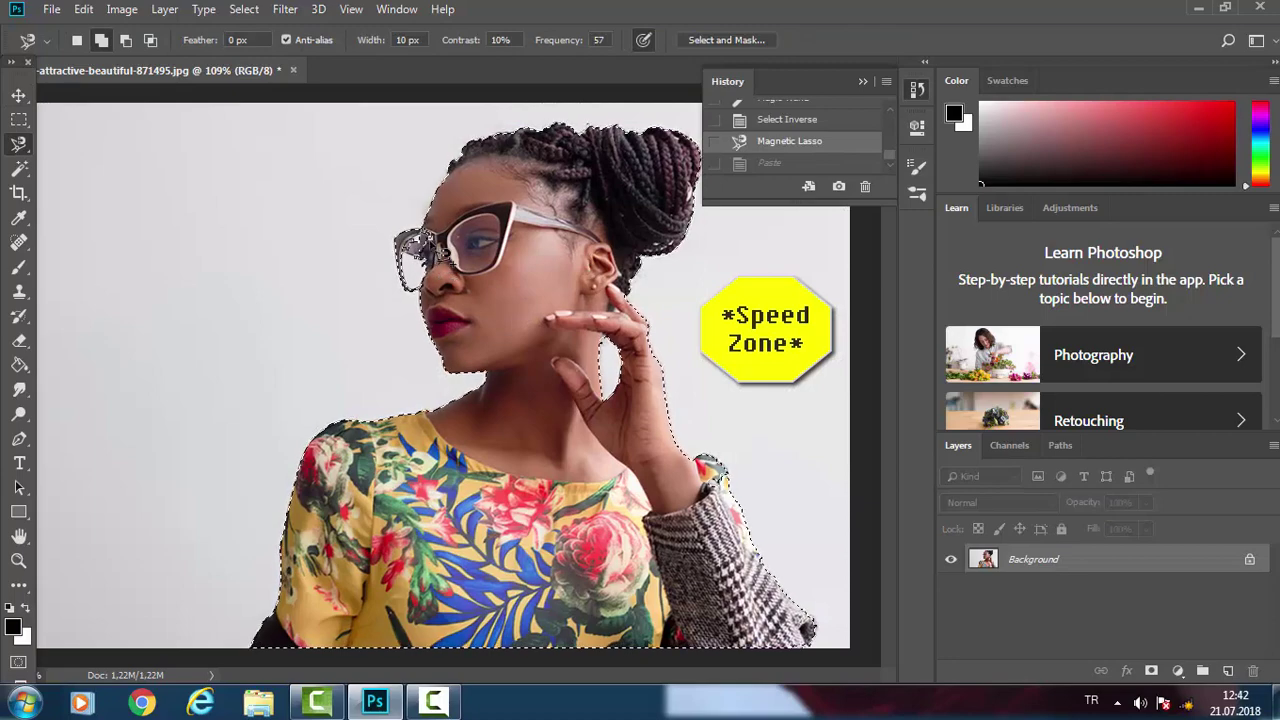
pyautogui.press('Return')
pyautogui.press('w')
pyautogui.scroll(3, 430, 255)
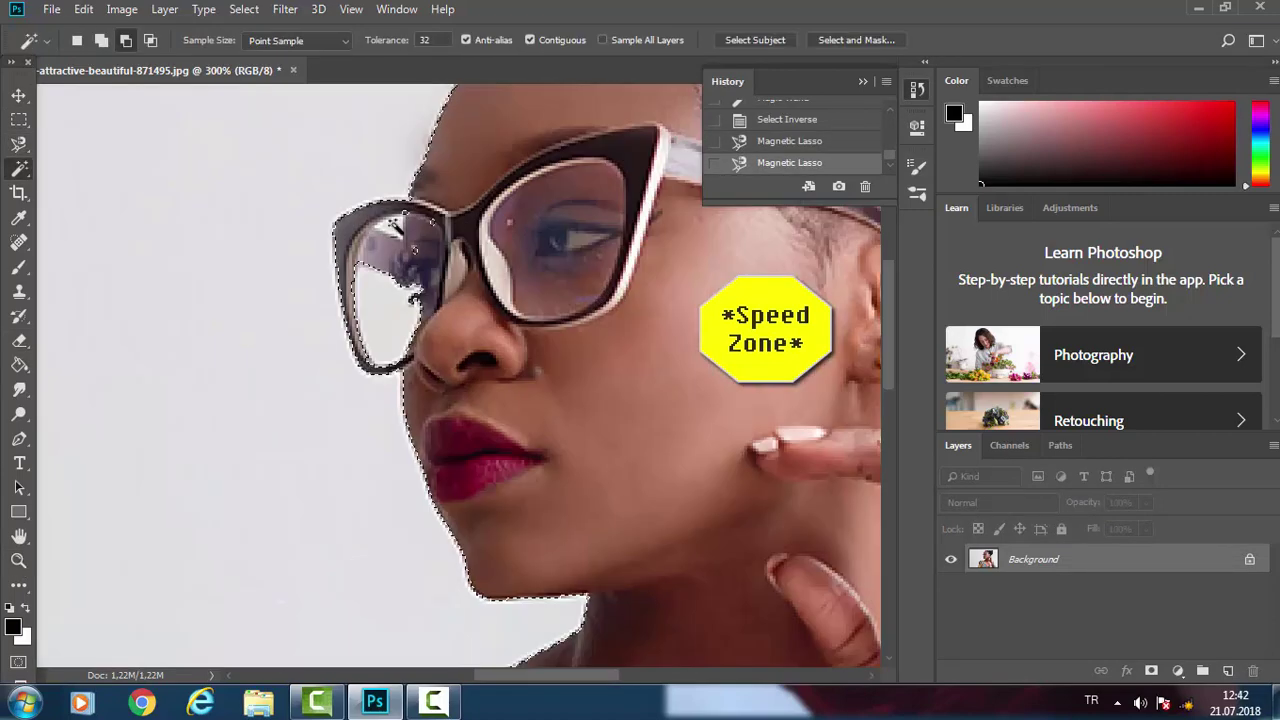
pyautogui.keyDown('alt'); pyautogui.click(380, 295); pyautogui.keyUp('alt')
pyautogui.click(19, 119)
pyautogui.click(74, 142)
pyautogui.moveTo(345, 215); pyautogui.dragTo(425, 215)
pyautogui.scroll(-3, 430, 300)
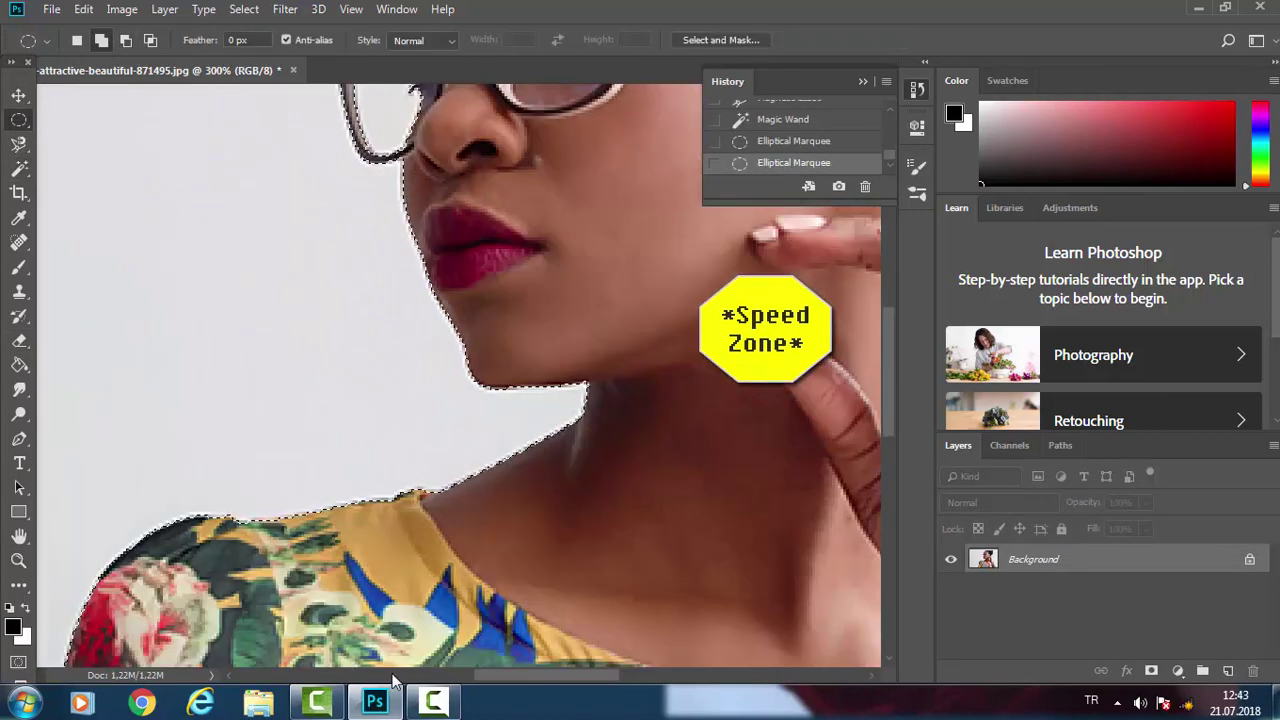
pyautogui.scroll(-2, 500, 400)
pyautogui.press('z')
# Copy-paste the woman onto a new layer and hide the original background.
pyautogui.hotkey('ctrl', 'c')
pyautogui.hotkey('ctrl', 'v')
pyautogui.click(950, 588)
# Add a new Layer 2 beneath the woman and fill it with bright yellow.
pyautogui.hotkey('ctrl', 'shift', 'alt', 'n')
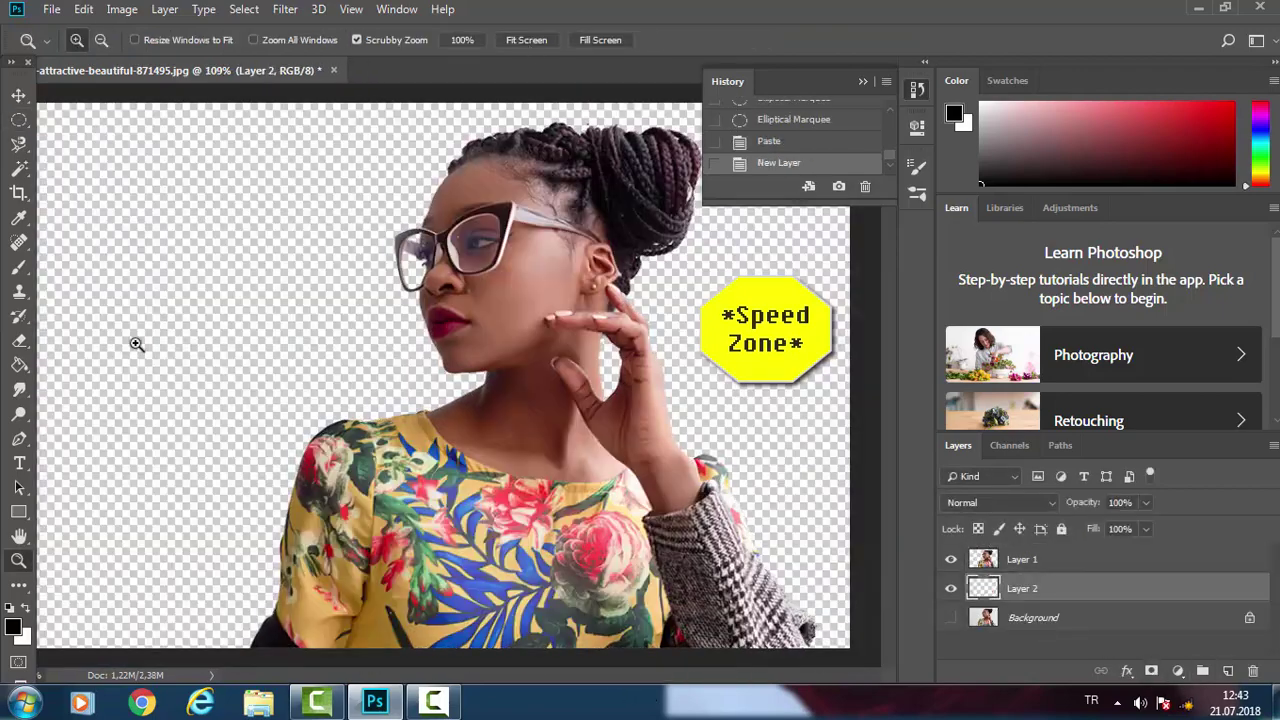
pyautogui.press('g')
pyautogui.click(1165, 131)
pyautogui.click(1260, 177)
pyautogui.moveTo(1268, 175); pyautogui.dragTo(1268, 168)
pyautogui.moveTo(1160, 135); pyautogui.dragTo(1222, 108)
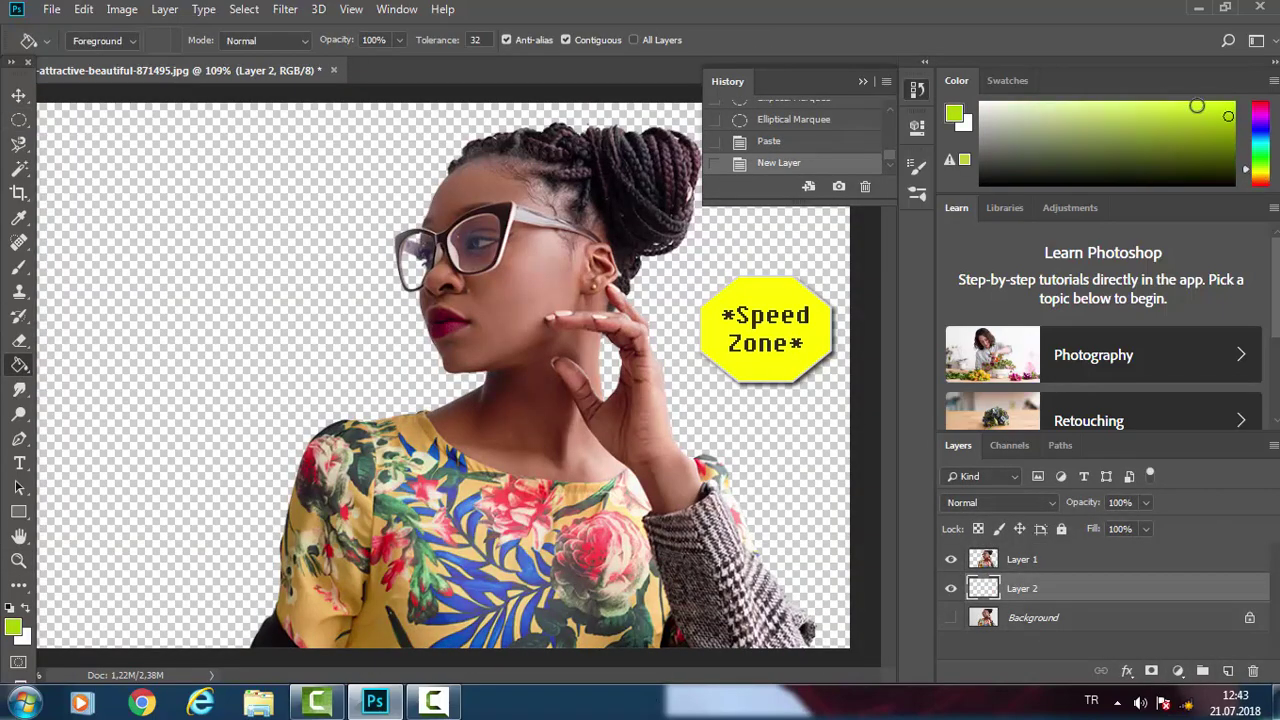
pyautogui.click(352, 314)
# Shift the woman about 63 px right and select her Layer 1.
pyautogui.press('v')
pyautogui.moveTo(513, 420); pyautogui.dragTo(576, 426)
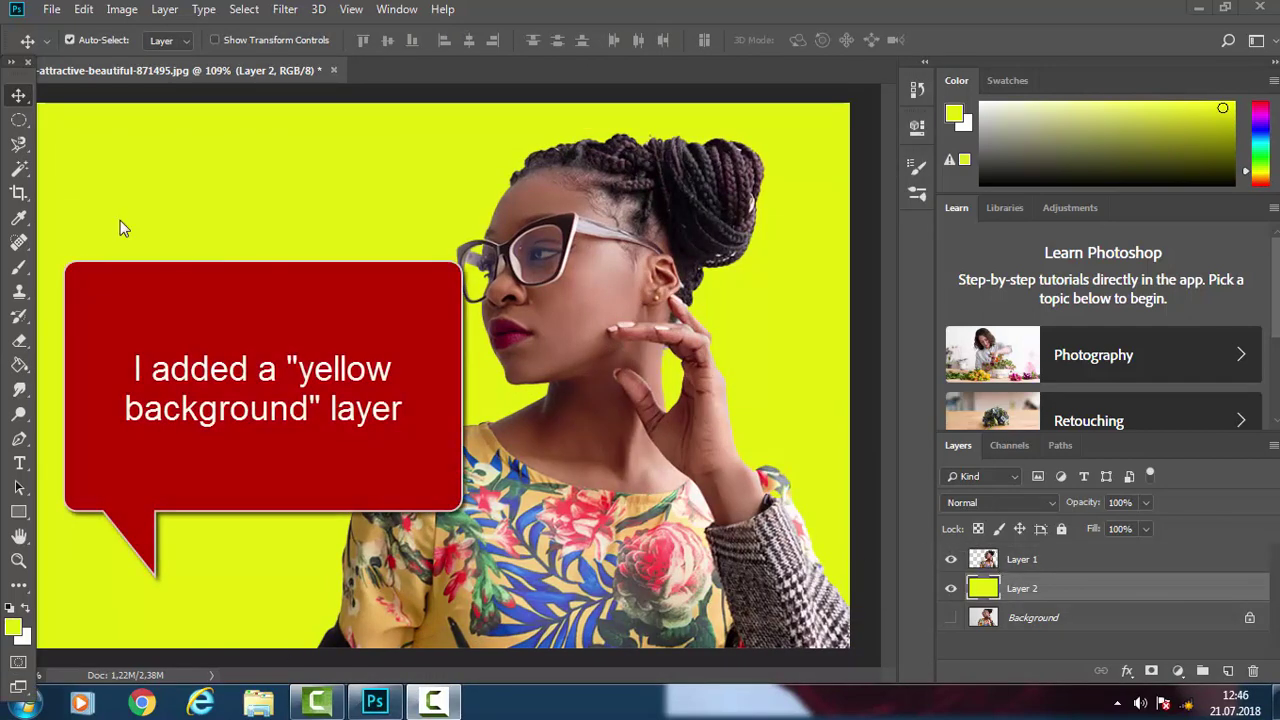
pyautogui.rightClick(18, 96)
pyautogui.click(18, 96)
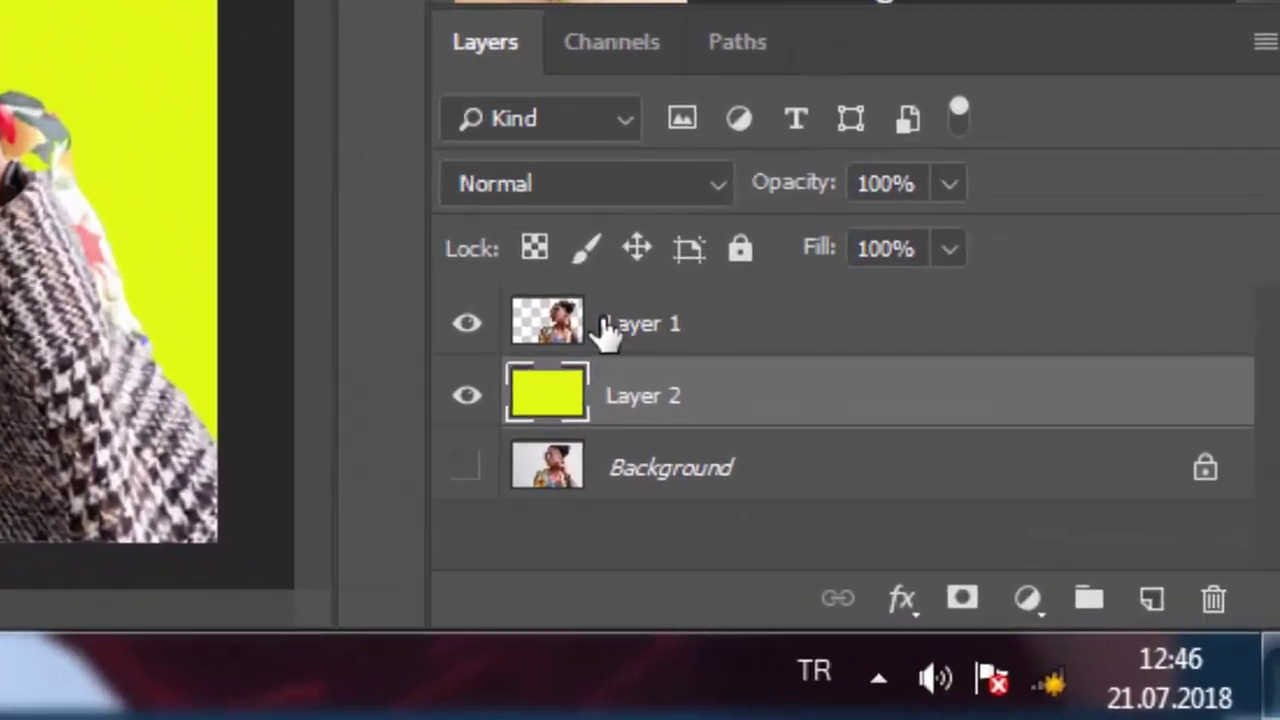
pyautogui.click(1019, 572)
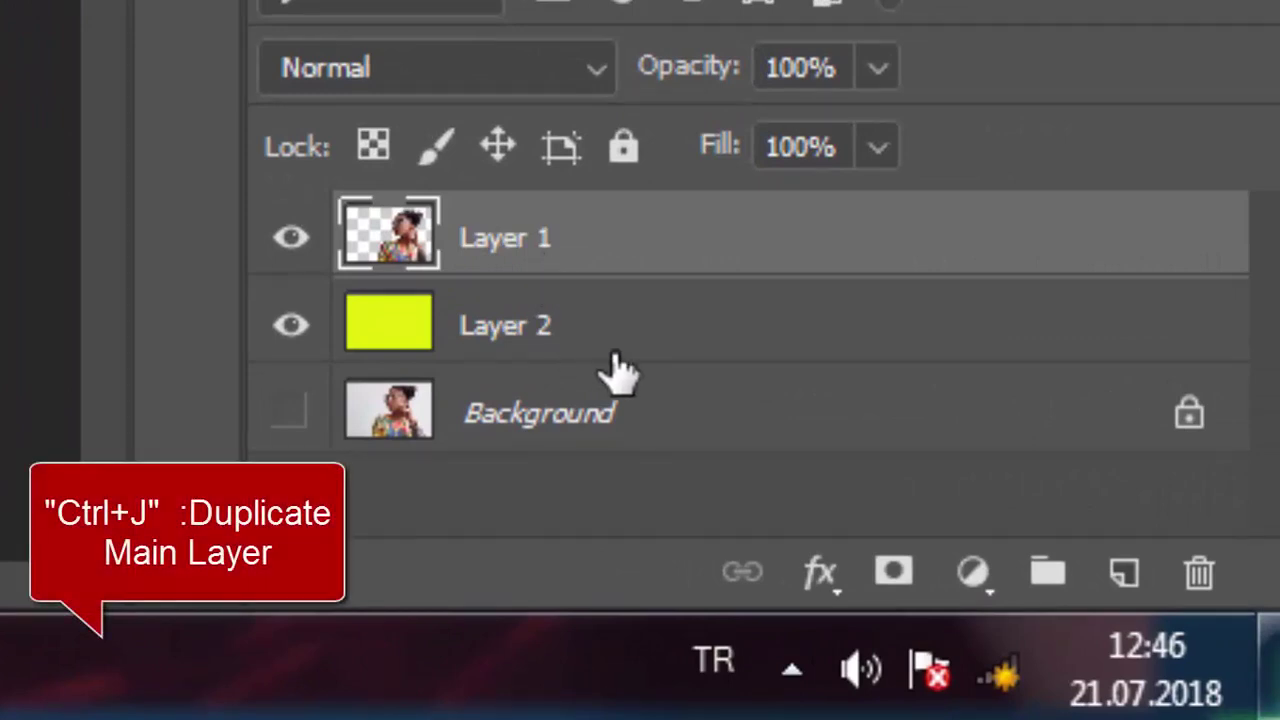
# Create Layer 1 copy, add white masks to Layer 1 and the copy, and reselect Layer 1.
pyautogui.hotkey('ctrl', 'j')
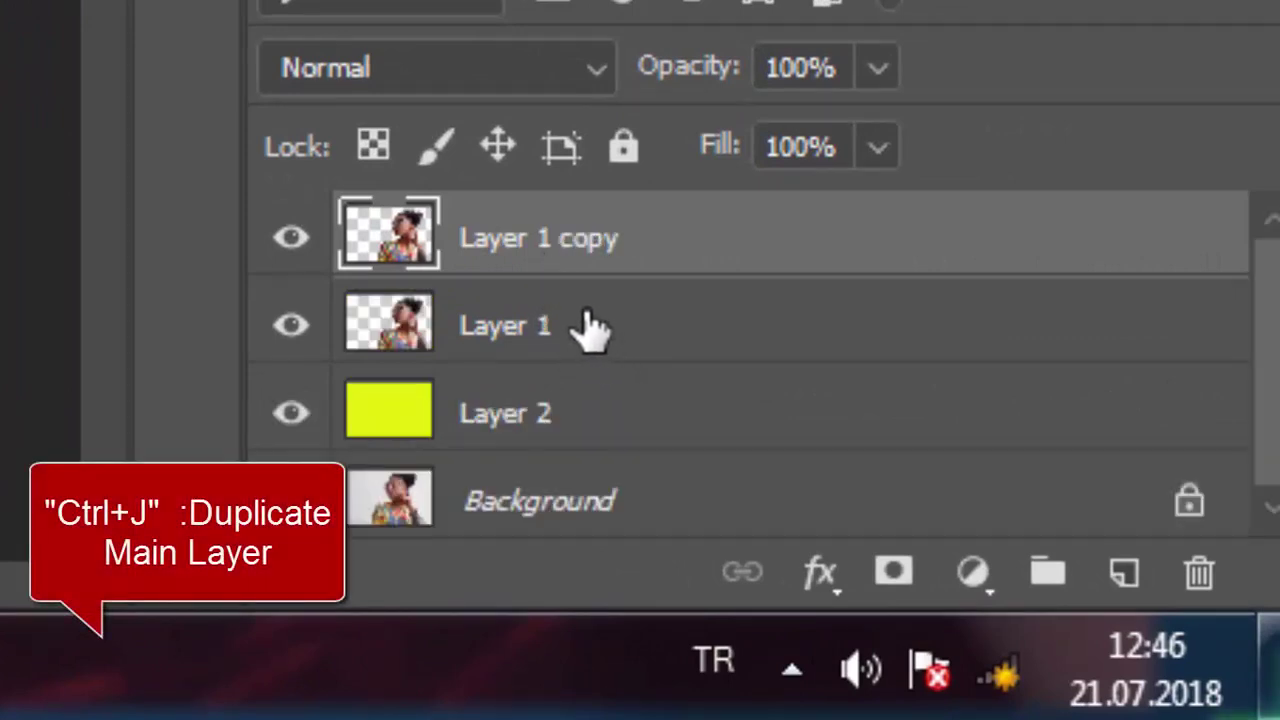
pyautogui.click(592, 335)
pyautogui.click(903, 568)
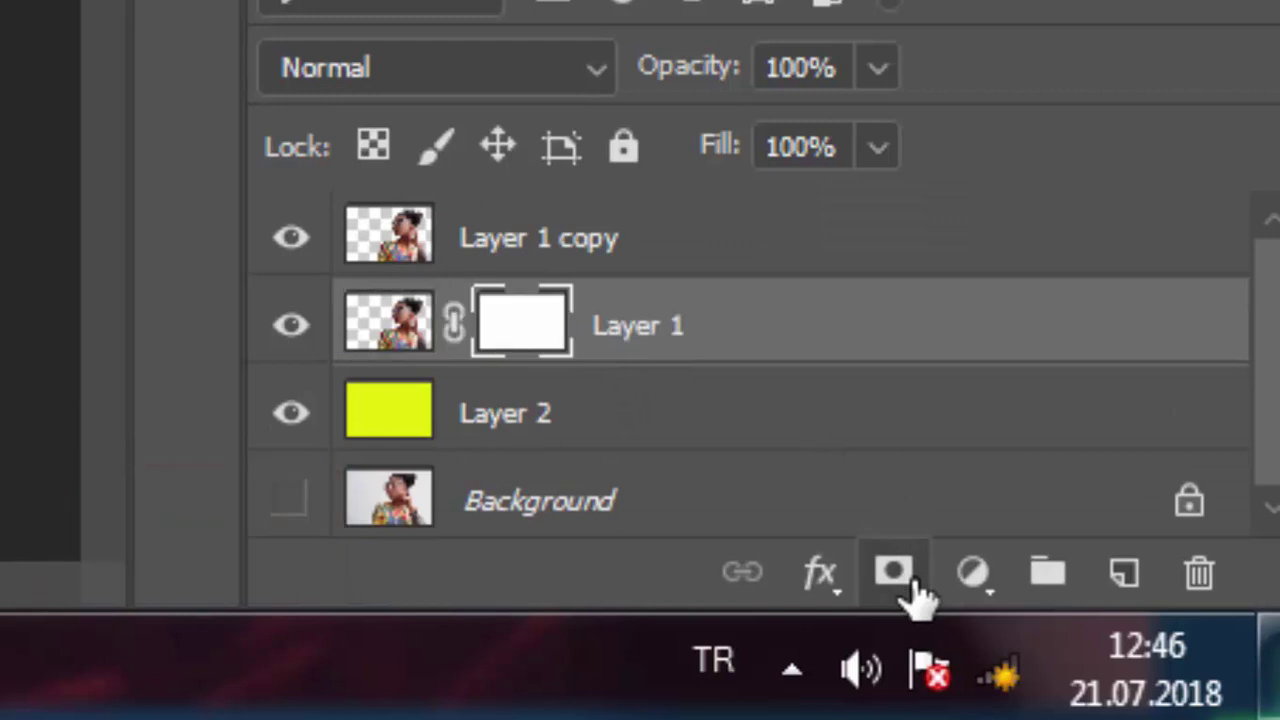
pyautogui.click(660, 262)
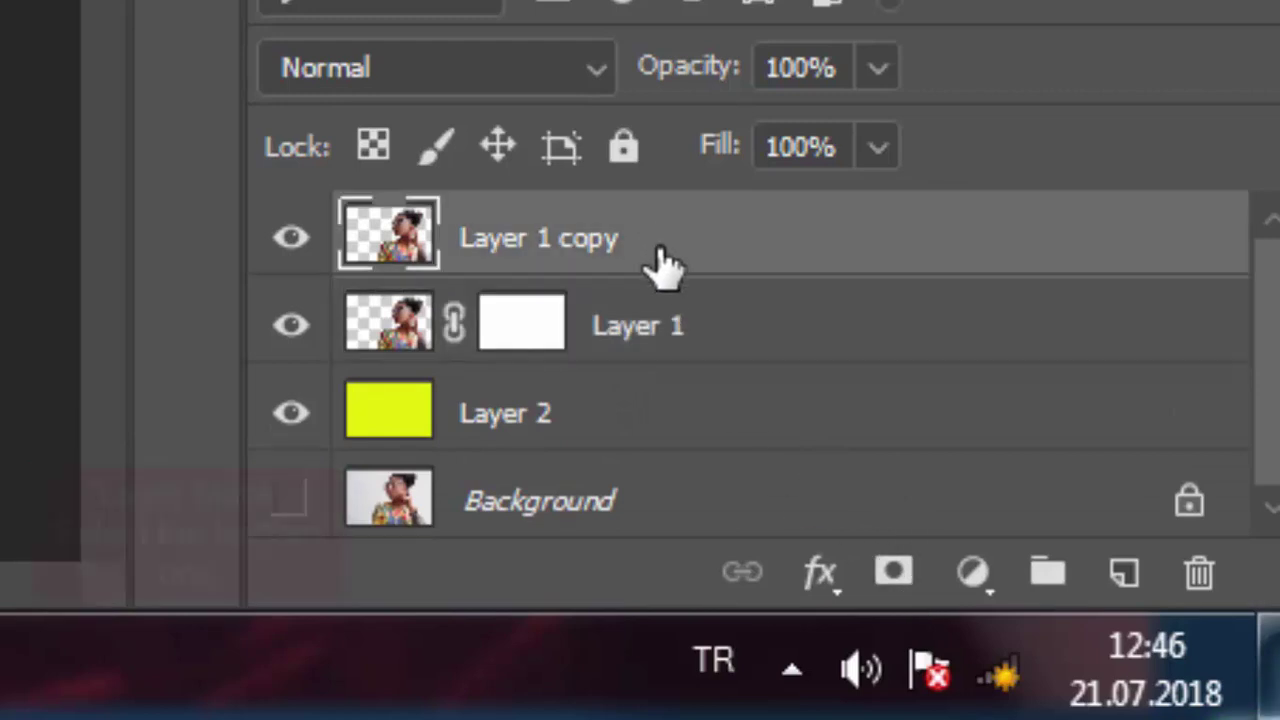
pyautogui.click(895, 578)
pyautogui.click(385, 322)
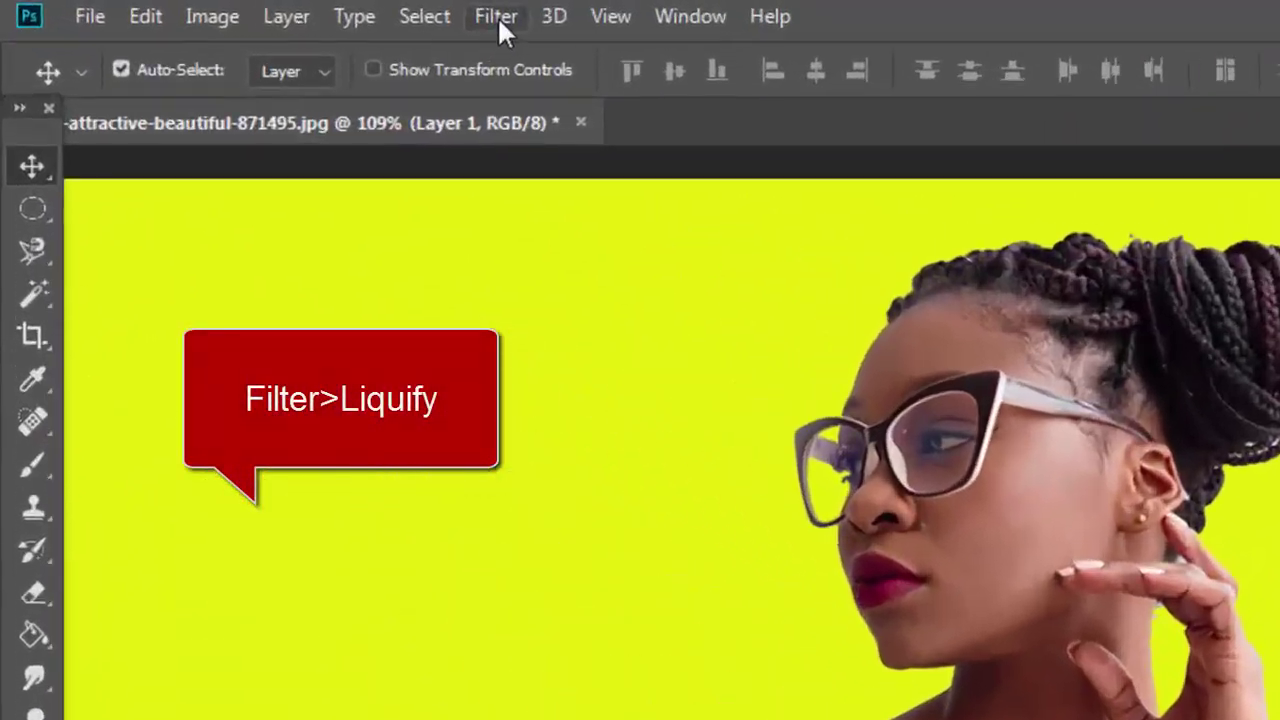
# Use Liquify's Forward Warp with a large brush to smear the hair, face and body far left.
pyautogui.click(724, 26)
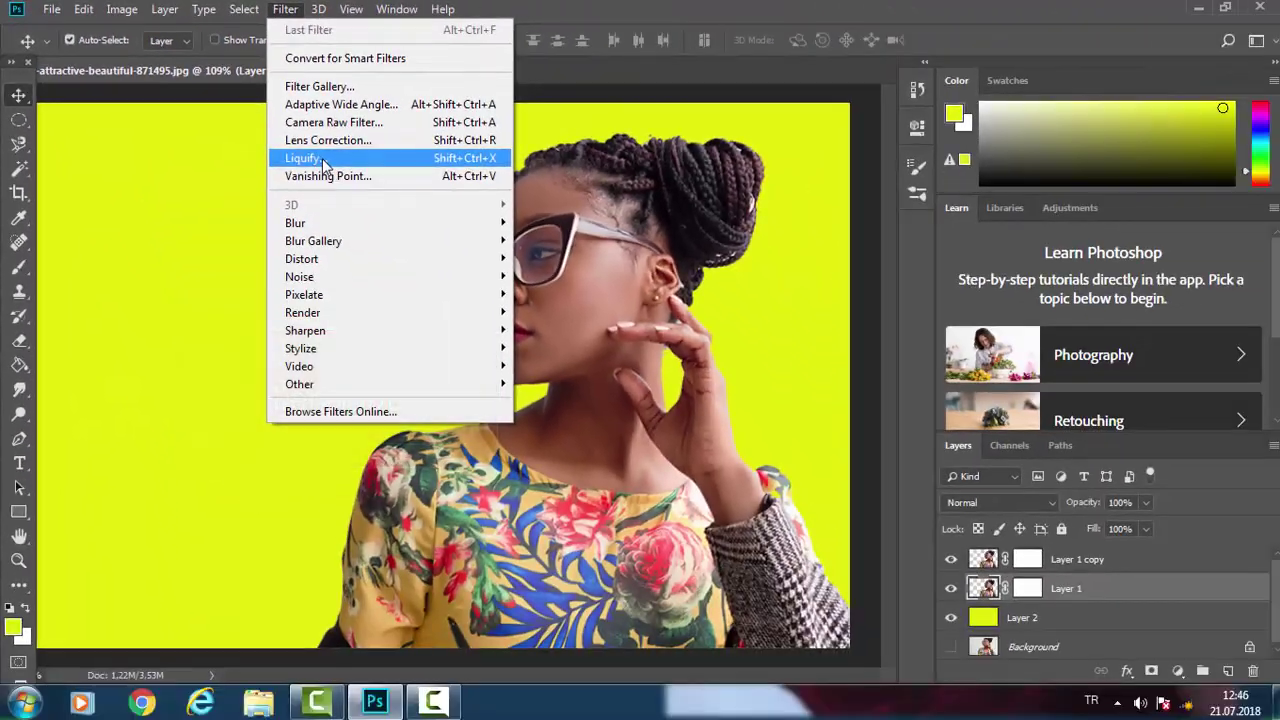
pyautogui.click(322, 158)
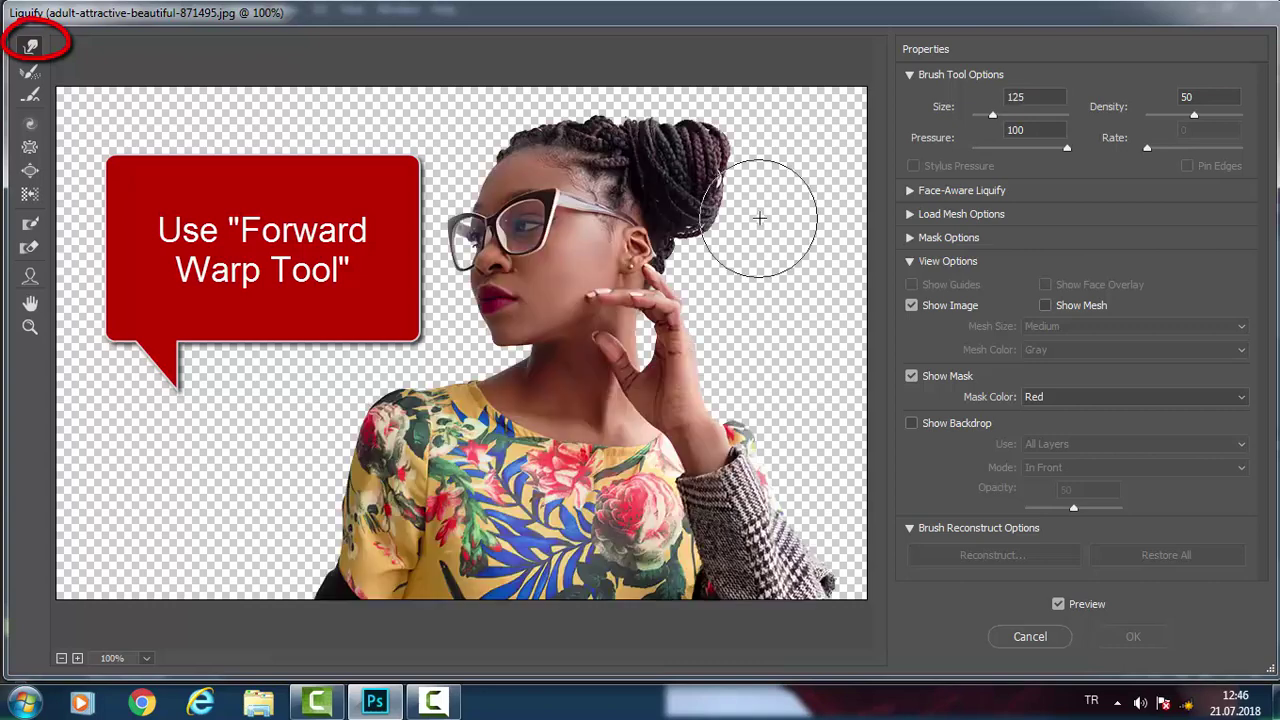
pyautogui.moveTo(500, 160); pyautogui.dragTo(390, 150)
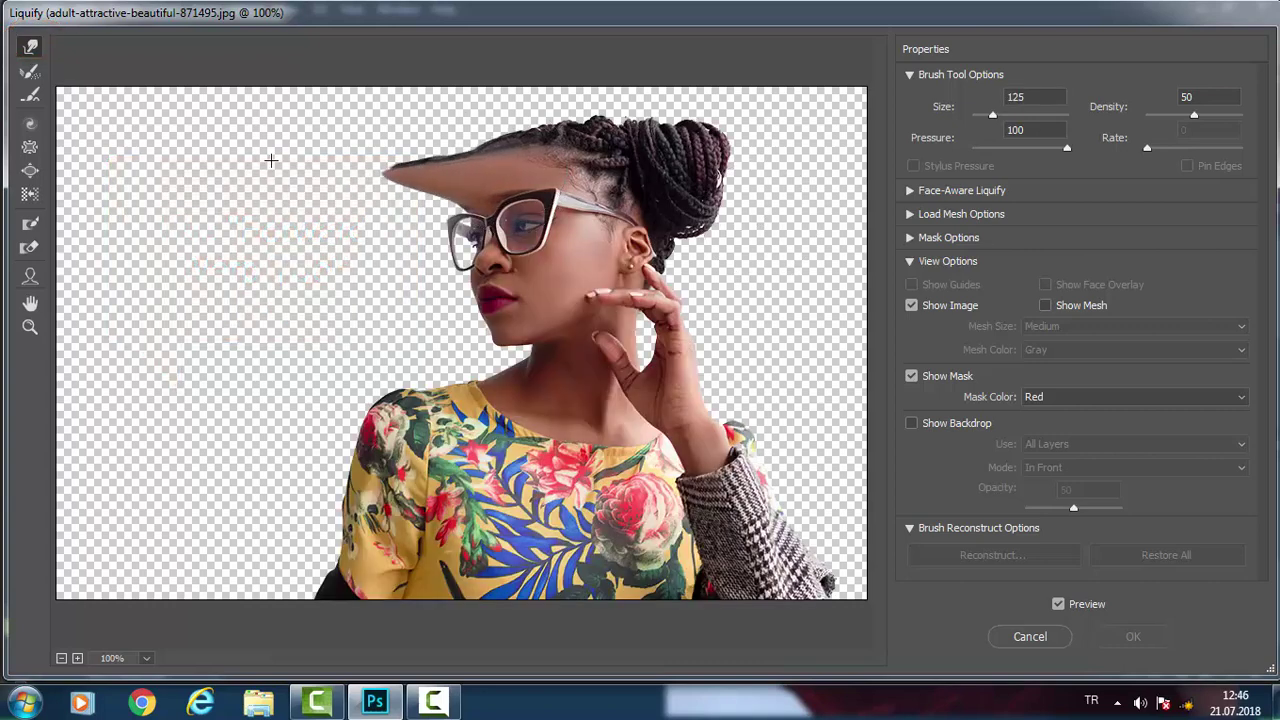
pyautogui.moveTo(520, 225); pyautogui.dragTo(320, 235)
pyautogui.moveTo(330, 150); pyautogui.dragTo(150, 140)
pyautogui.moveTo(992, 115); pyautogui.dragTo(999, 118)
pyautogui.moveTo(600, 150); pyautogui.dragTo(300, 150)
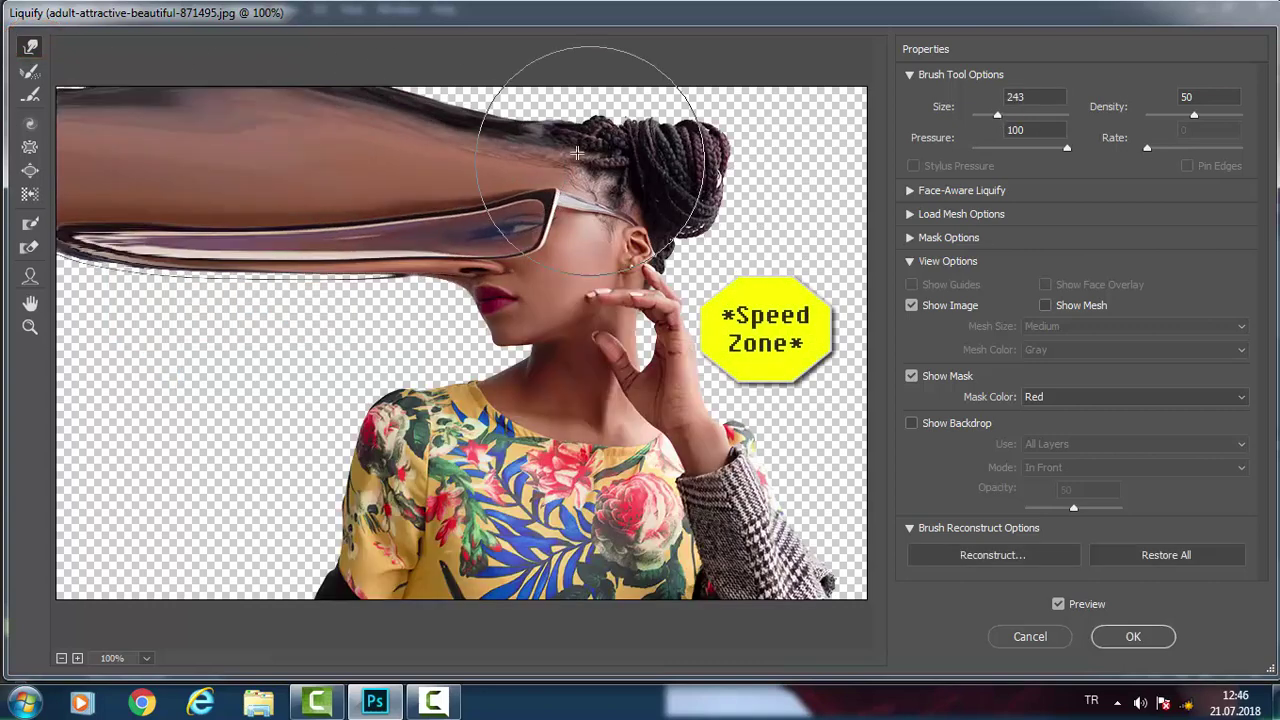
pyautogui.moveTo(580, 300); pyautogui.dragTo(150, 300)
pyautogui.moveTo(560, 400); pyautogui.dragTo(150, 400)
pyautogui.moveTo(500, 520); pyautogui.dragTo(123, 585)
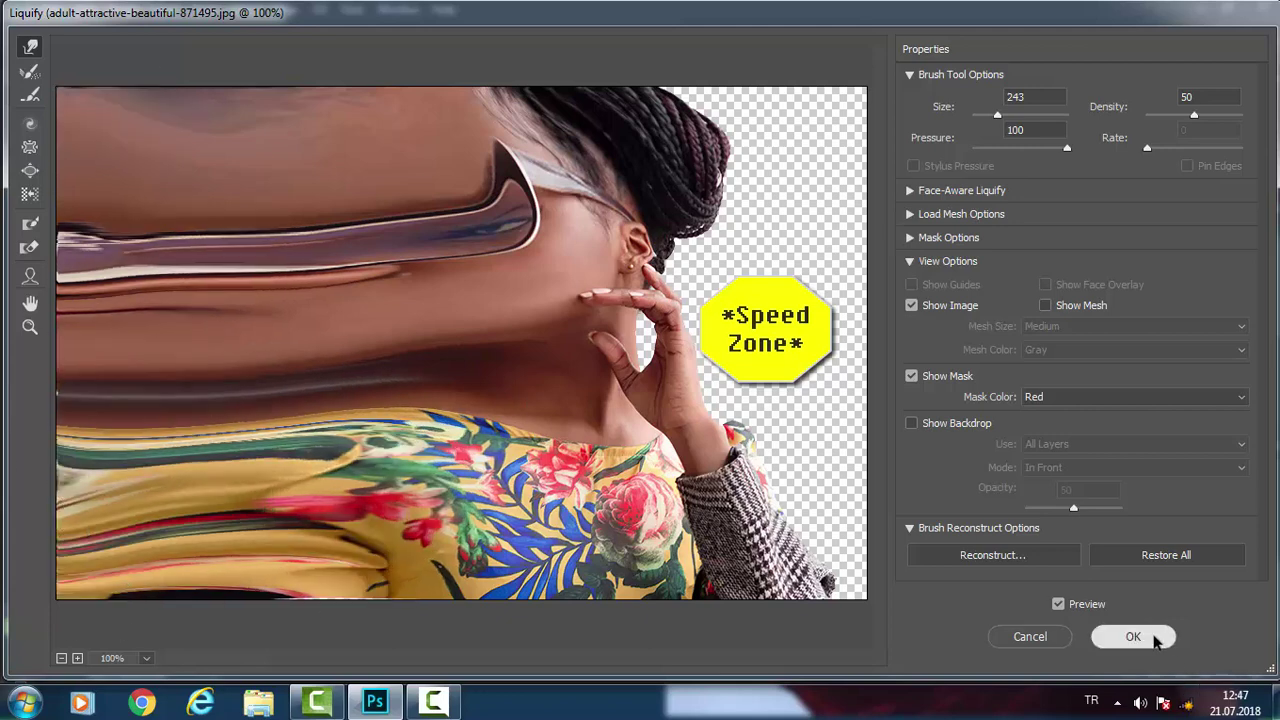
pyautogui.click(1133, 636)
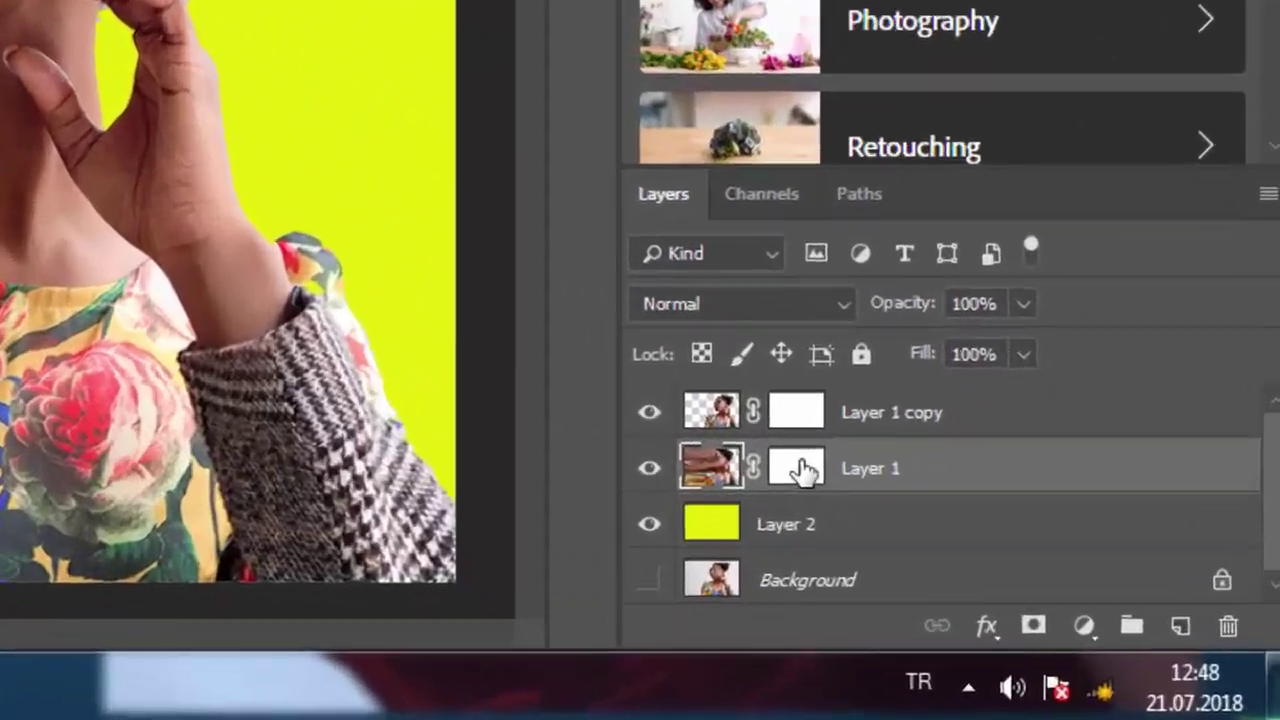
# Invert Layer 1's mask to black with Ctrl+I, then target Layer 1 copy's mask.
pyautogui.click(700, 412)
pyautogui.hotkey('ctrl', 'i')
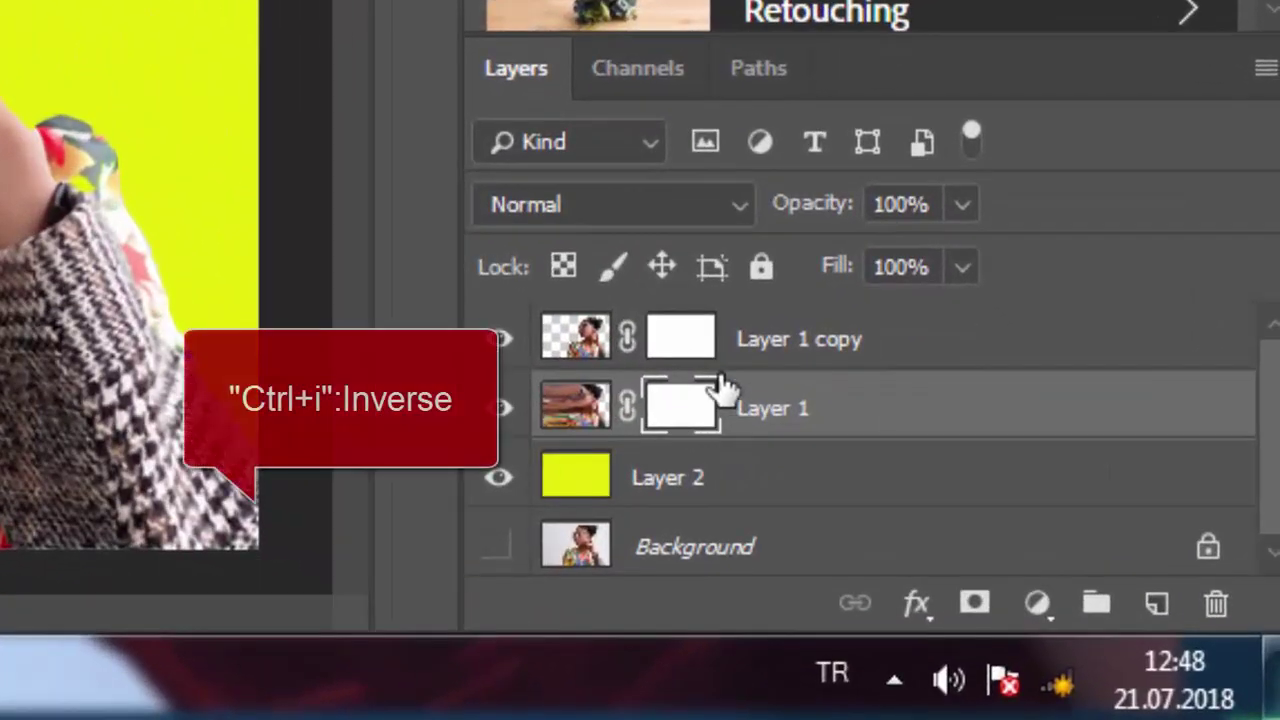
pyautogui.hotkey('ctrl', 'i')
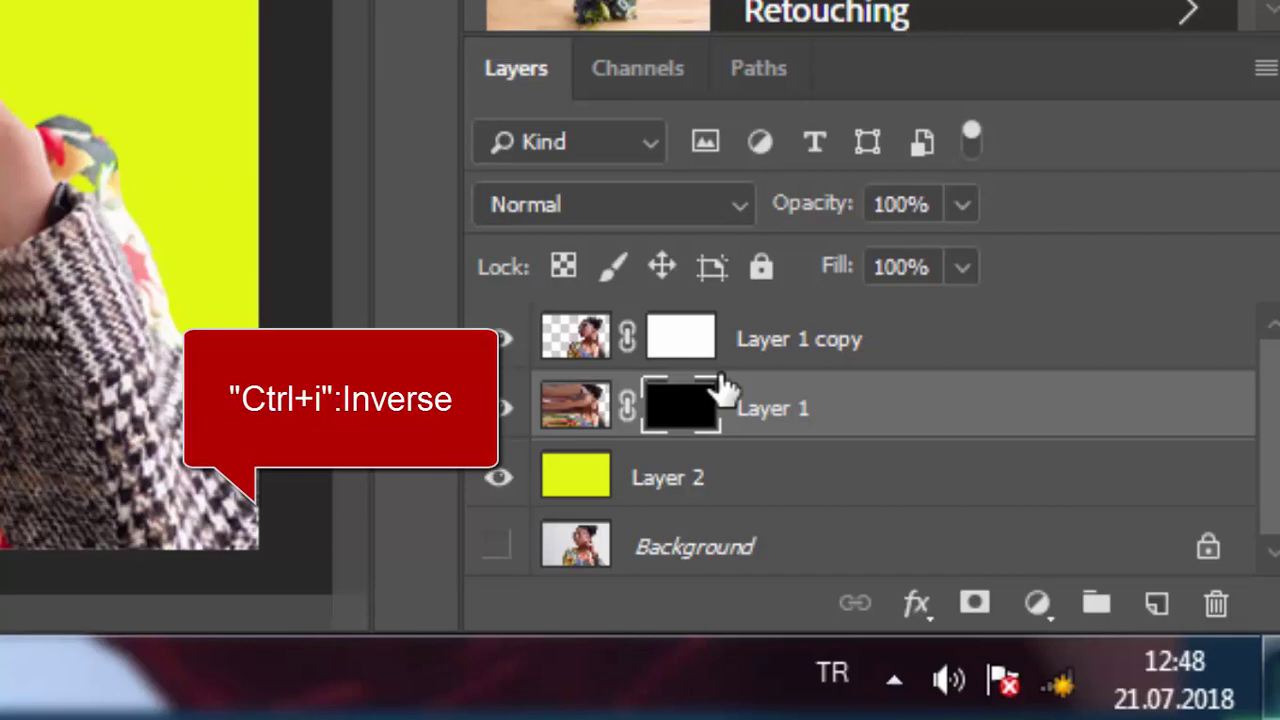
pyautogui.click(676, 343)
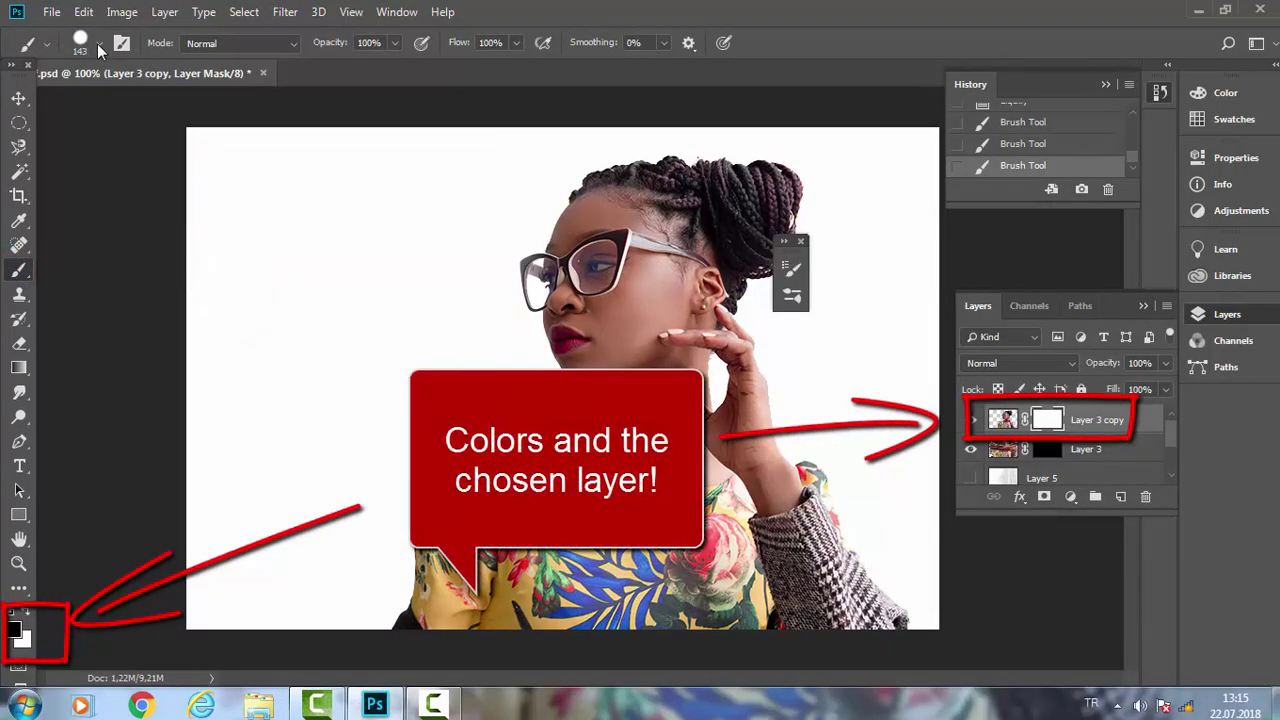
# Pick the 284 px Special Effects scatter brush from the presets.
pyautogui.click(98, 43)
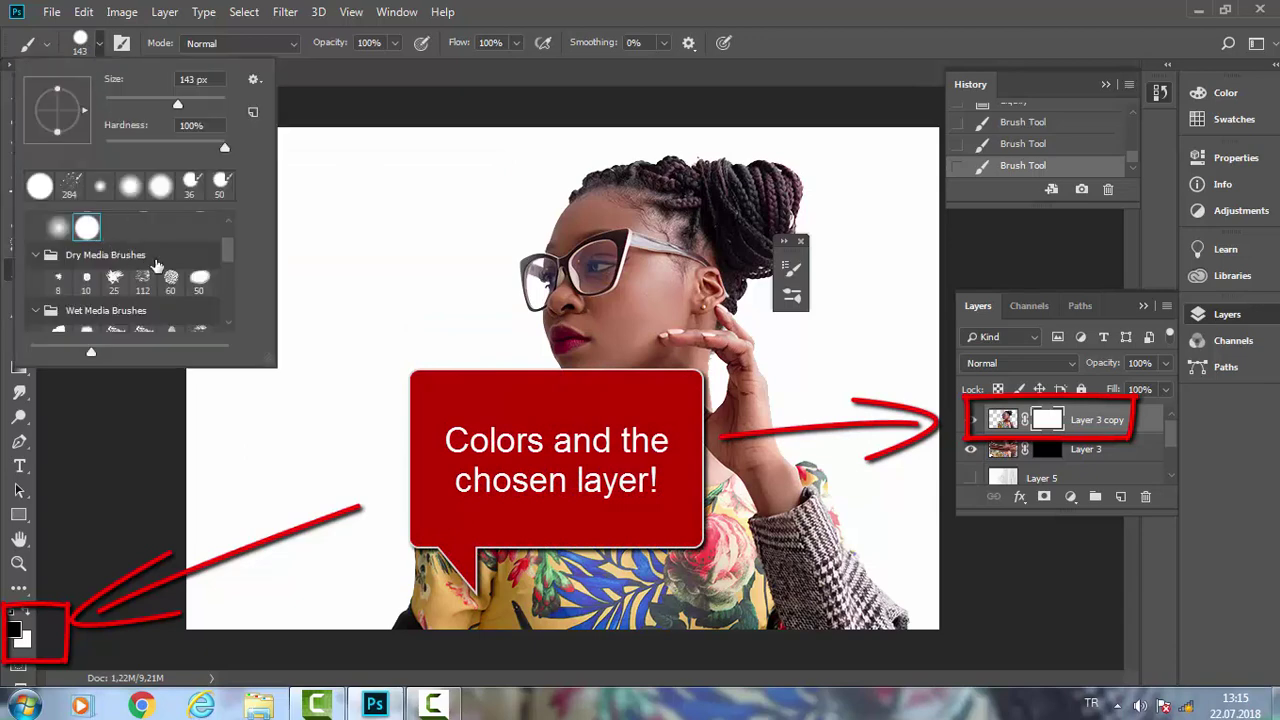
pyautogui.scroll(-1, 152, 250)
pyautogui.scroll(-2, 152, 250)
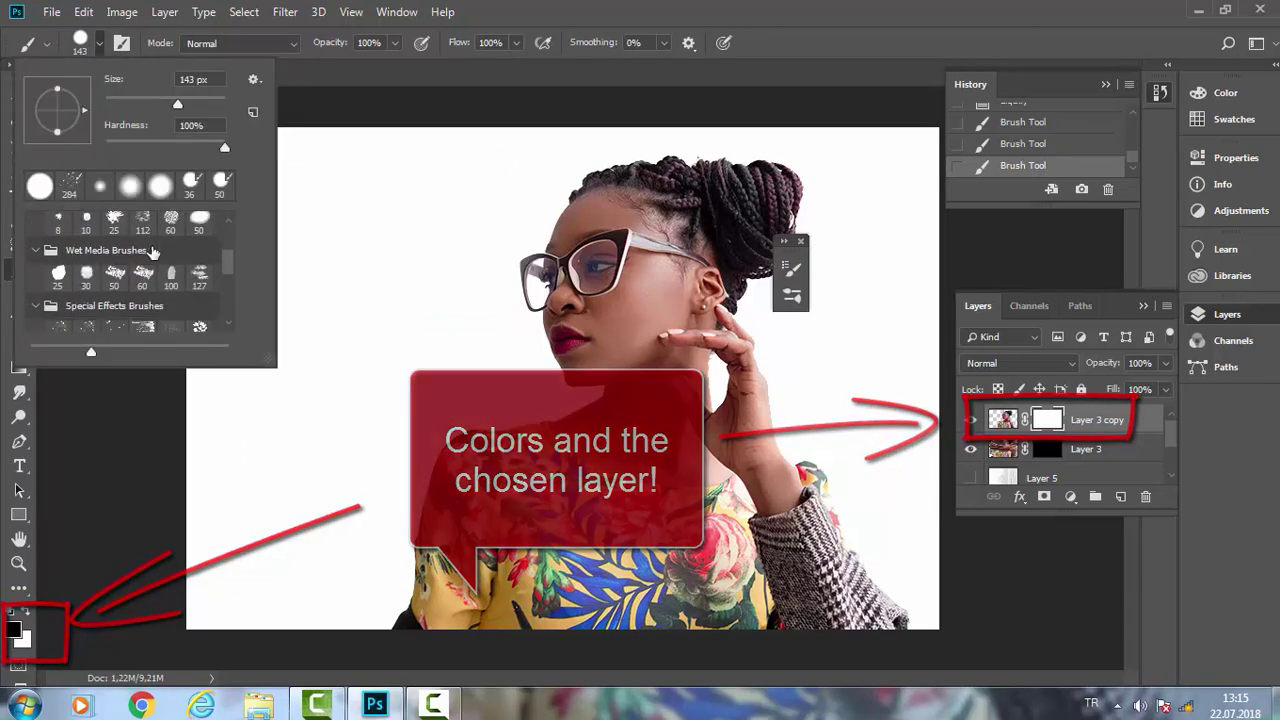
pyautogui.scroll(-2, 110, 262)
pyautogui.click(59, 325)
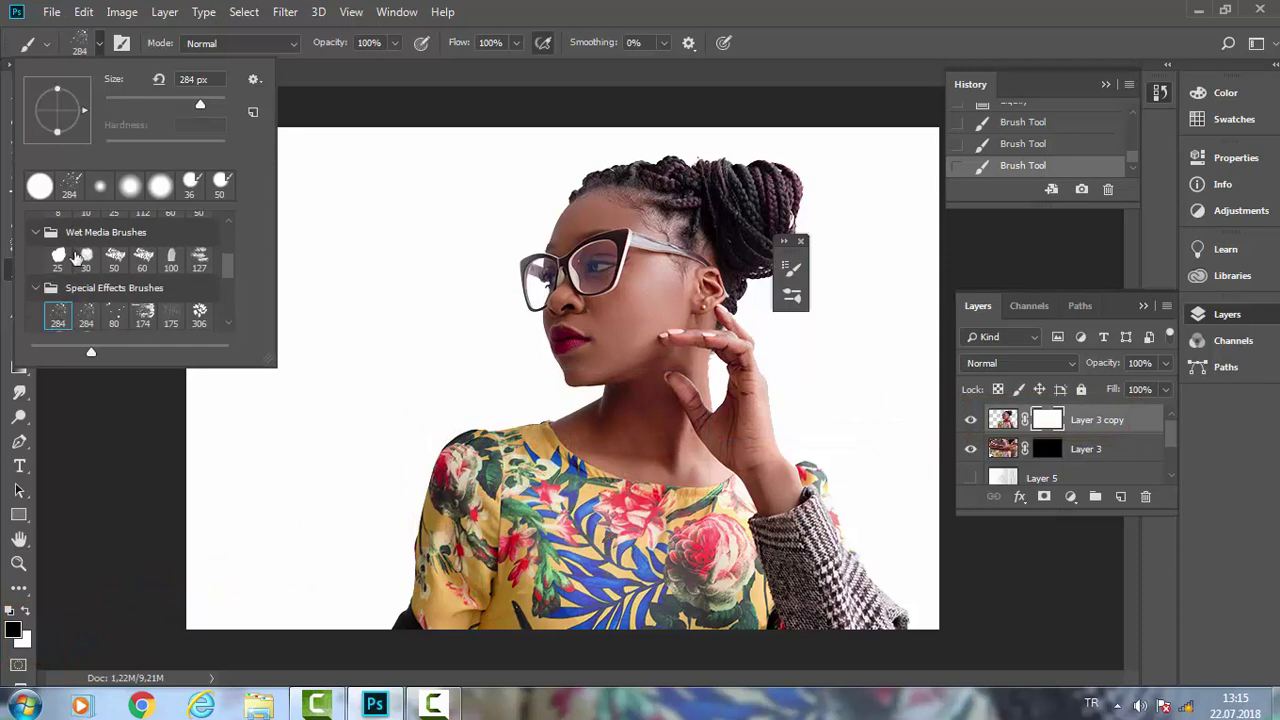
# In Brush Settings, turn off Dual Brush, Scattering, Shape Dynamics and Build-up.
pyautogui.click(121, 44)
pyautogui.moveTo(566, 177)
pyautogui.mouseDown()
pyautogui.moveTo(950, 130)
pyautogui.moveTo(1002, 196)
pyautogui.moveTo(1112, 183)
pyautogui.mouseUp()
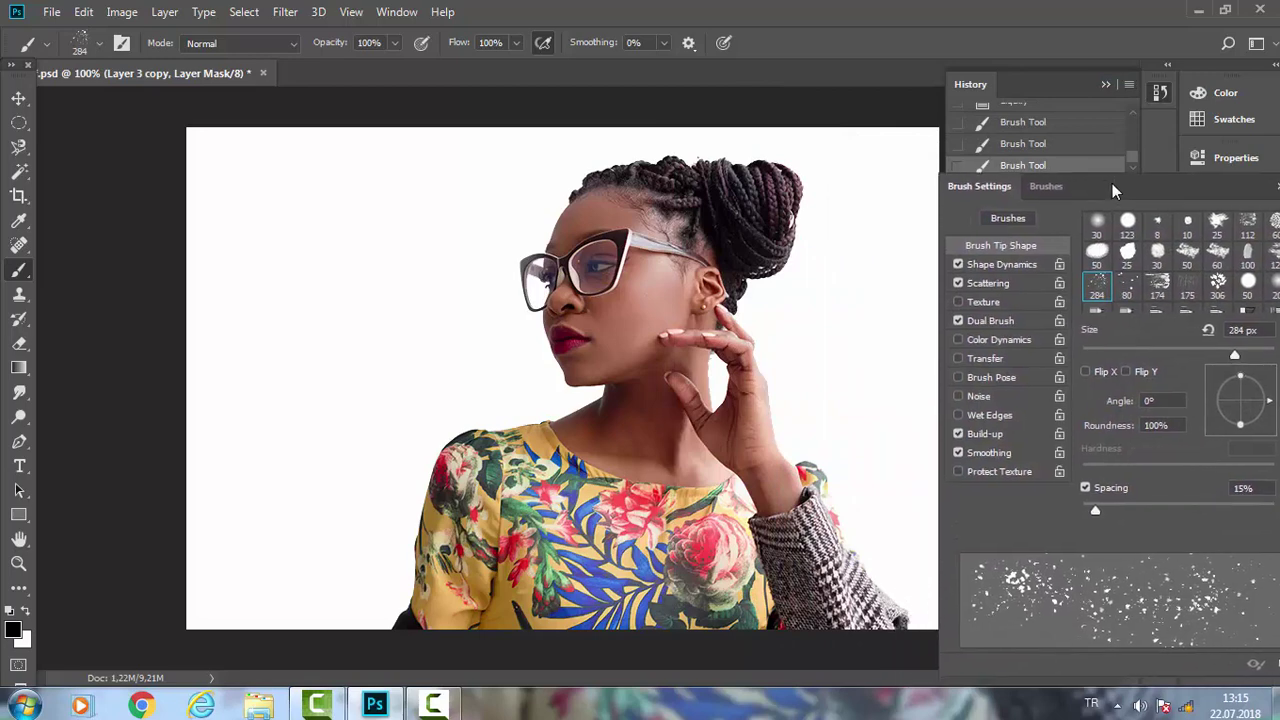
pyautogui.click(959, 320)
pyautogui.click(959, 282)
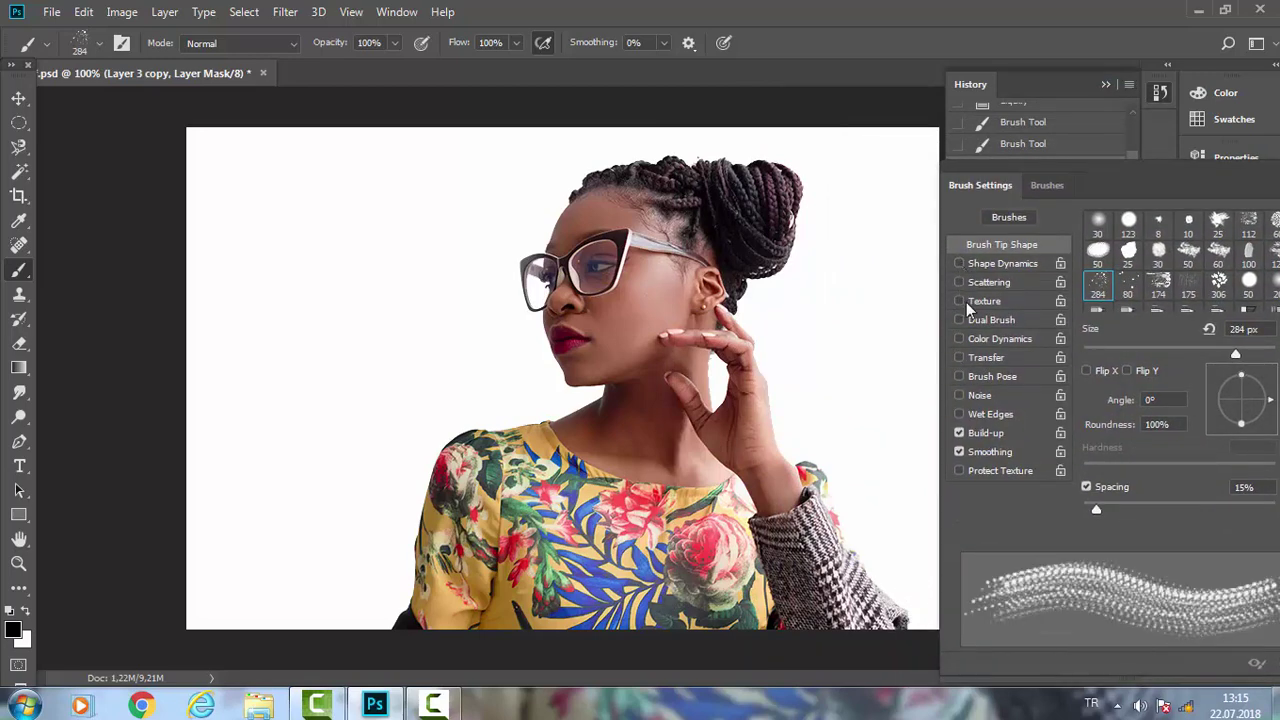
pyautogui.click(959, 433)
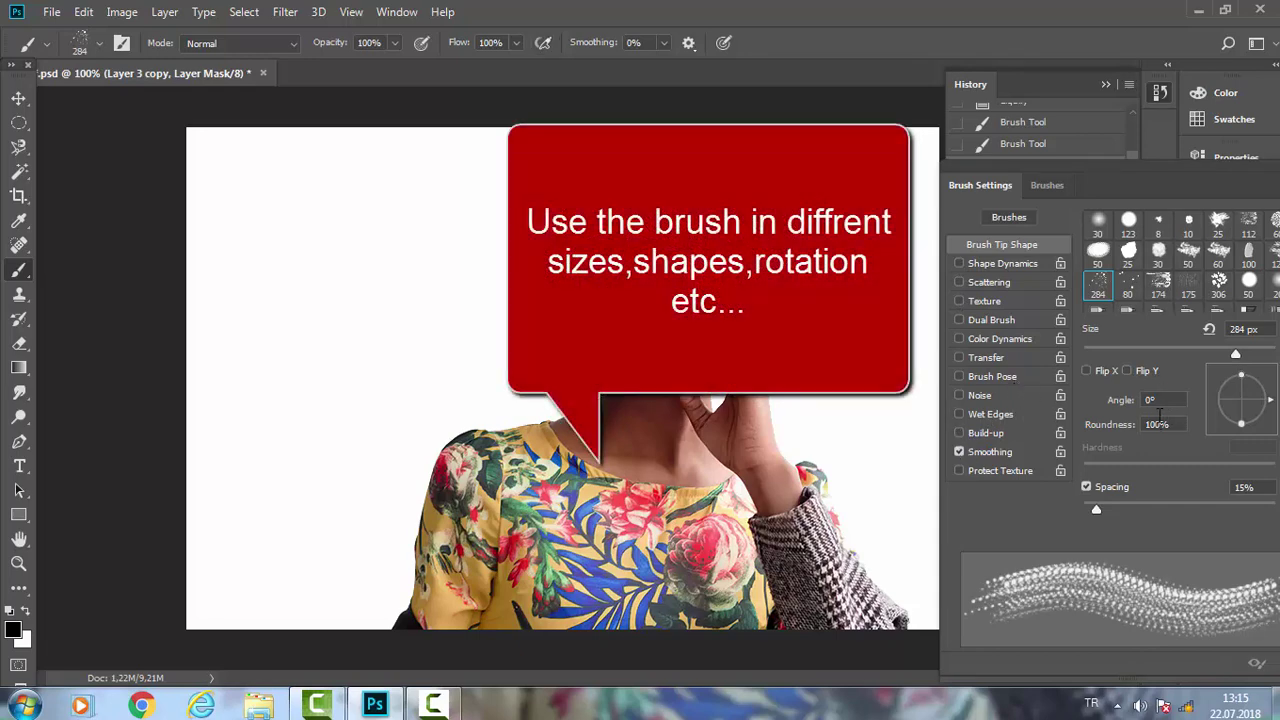
# Set the brush to about 21 px at 81° with Shape Dynamics and scatter the neck-shoulder edge.
pyautogui.moveTo(1199, 361); pyautogui.dragTo(1102, 358)
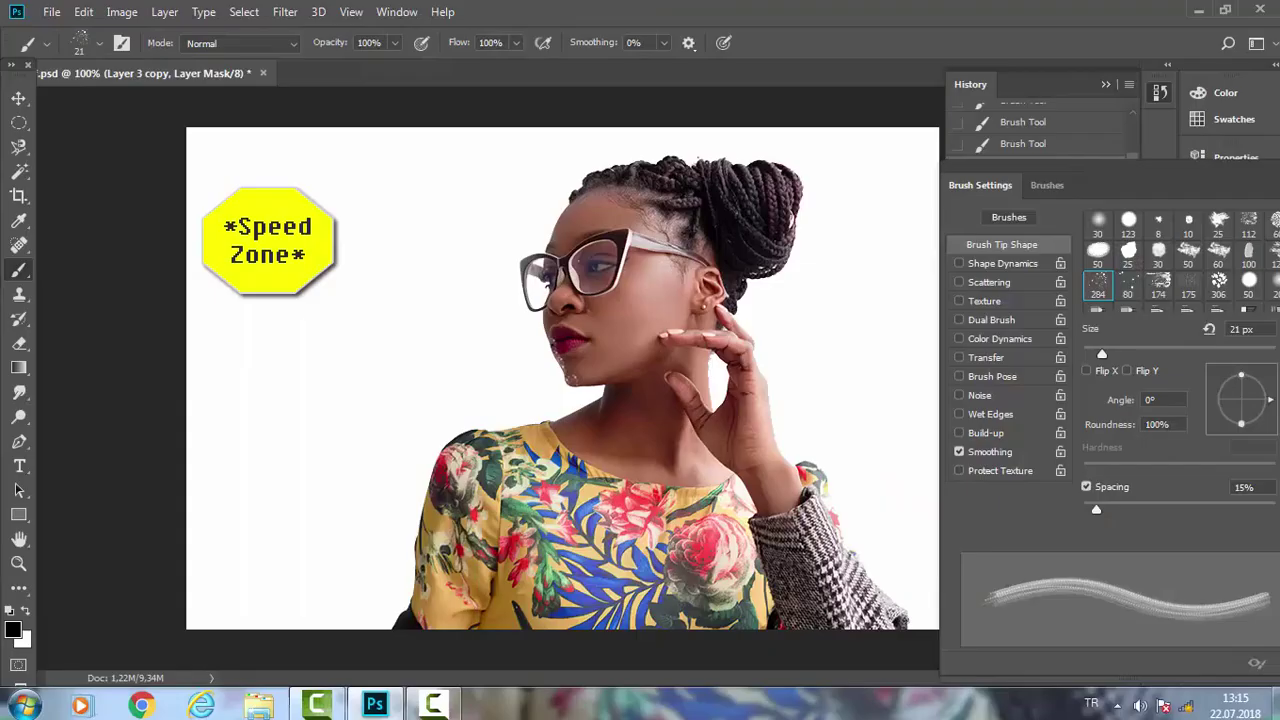
pyautogui.moveTo(1269, 399); pyautogui.dragTo(1245, 372)
pyautogui.click(959, 263)
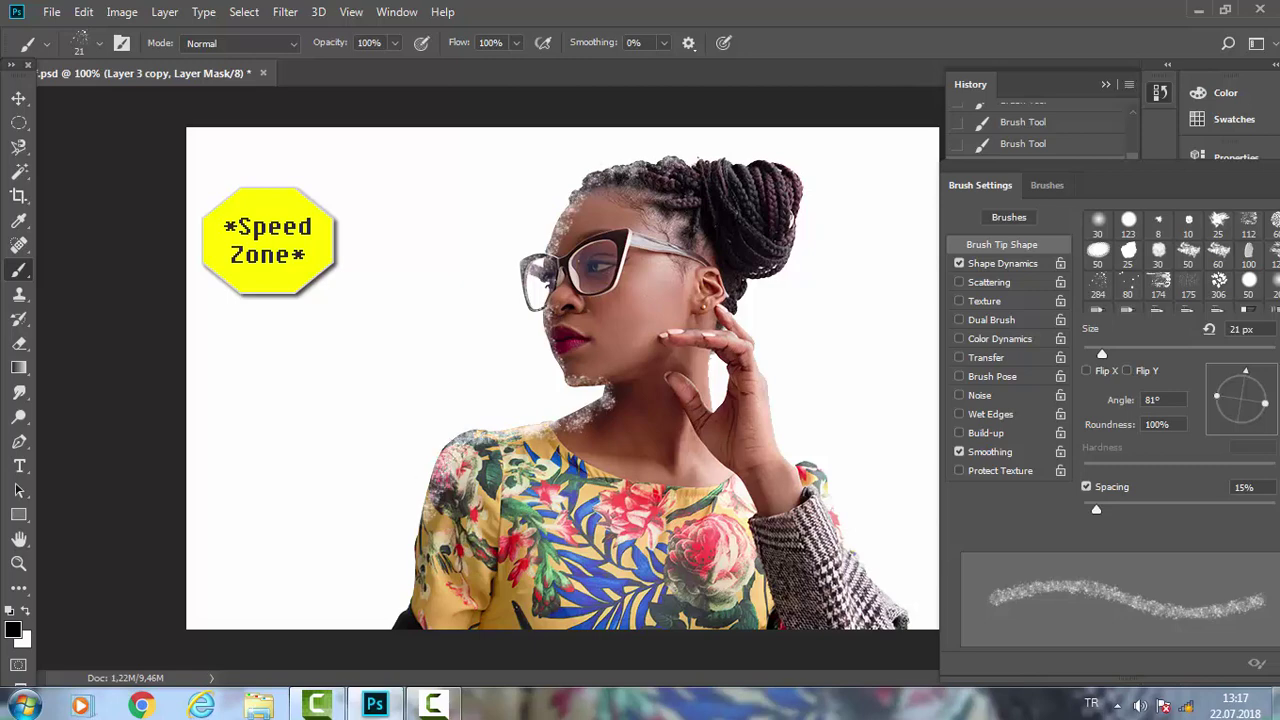
pyautogui.moveTo(590, 405); pyautogui.dragTo(420, 543)
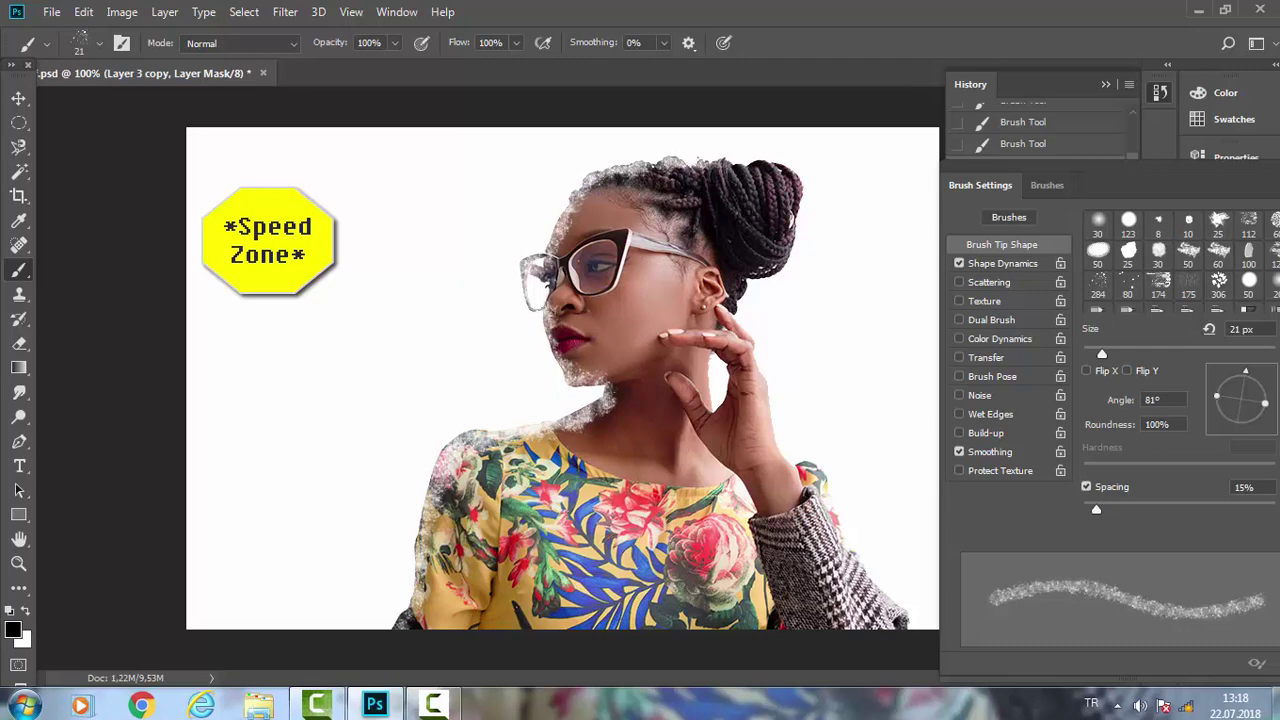
# Switch to a 9 px hard round brush.
pyautogui.press(']')
pyautogui.press(']')
pyautogui.press(']')
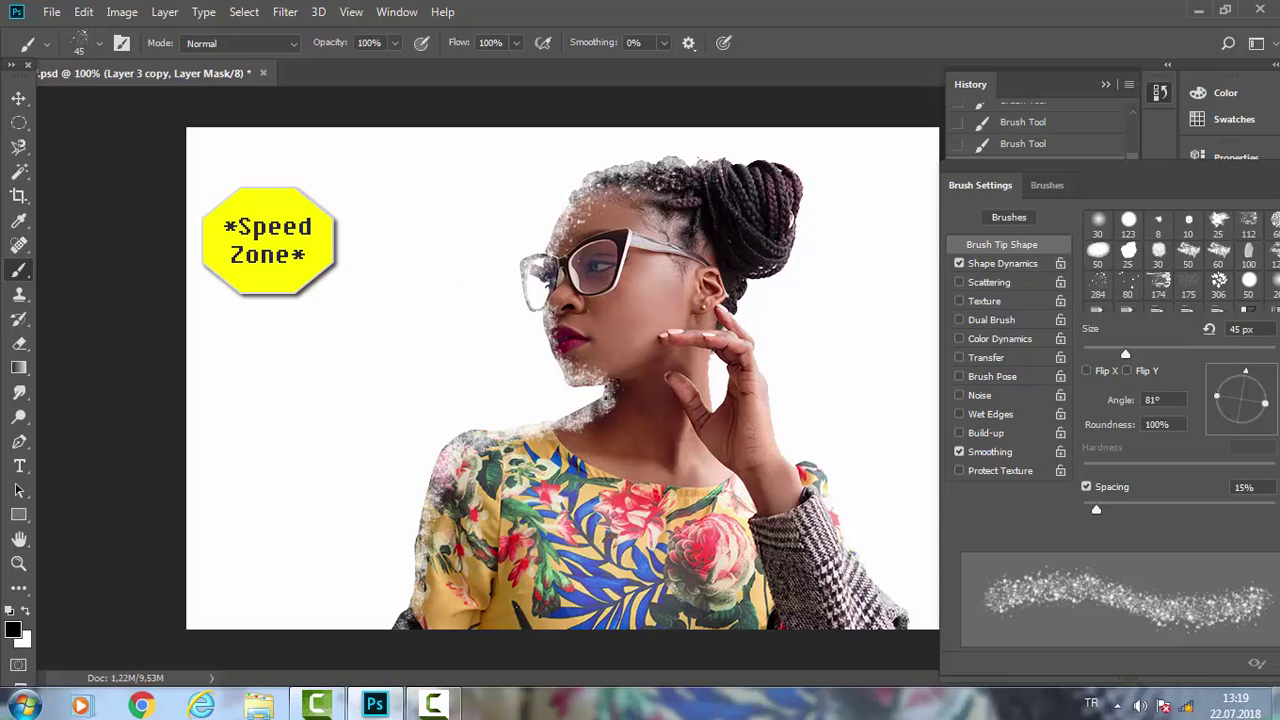
pyautogui.press(']')
pyautogui.press(']')
pyautogui.press(']')
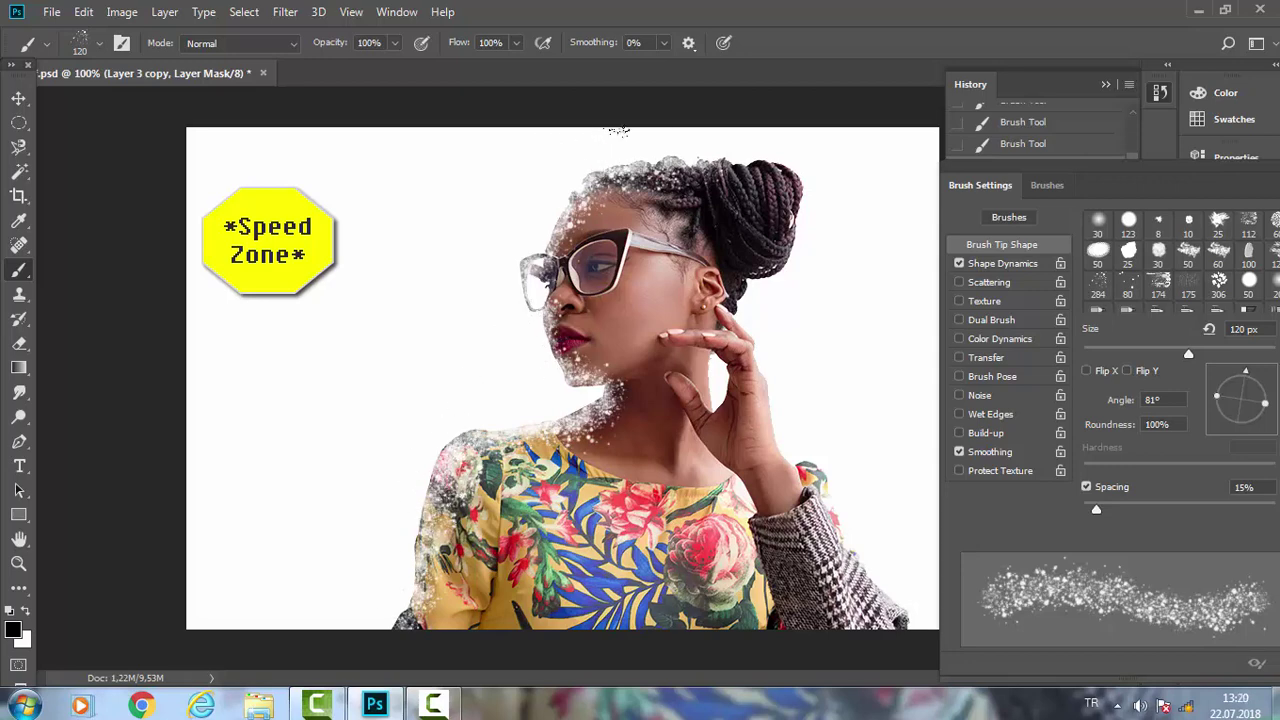
pyautogui.click(101, 46)
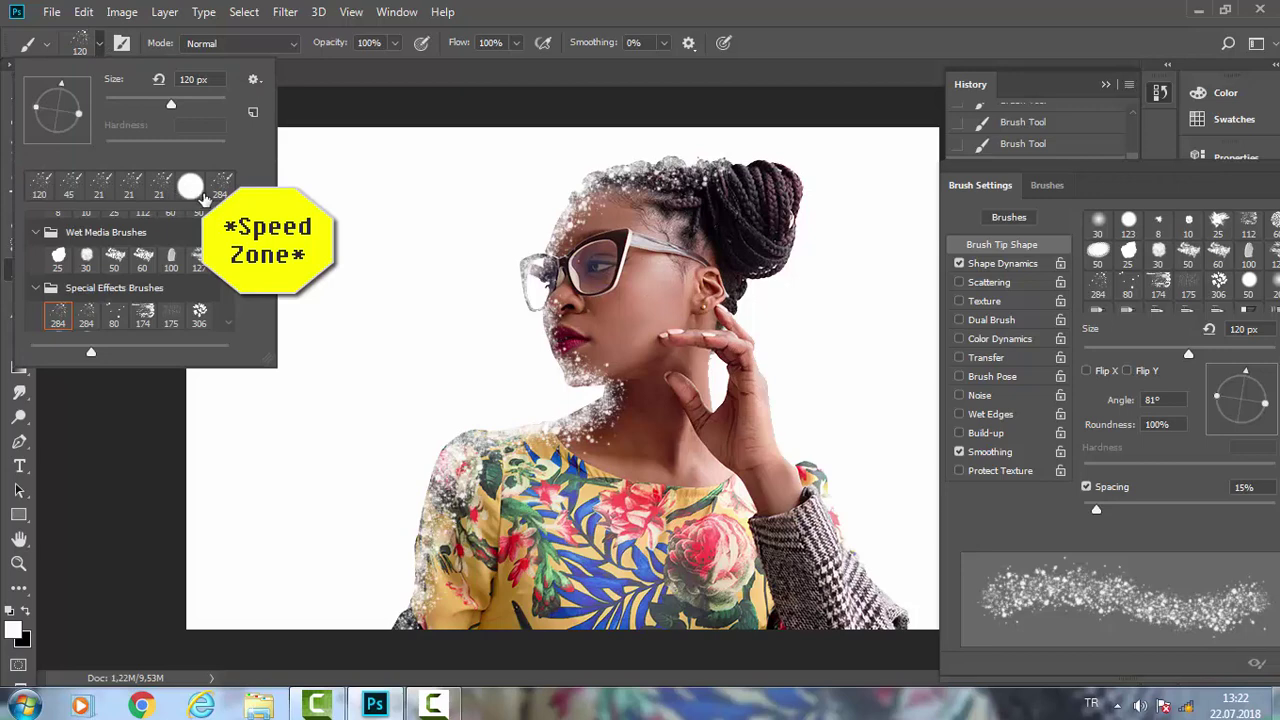
pyautogui.scroll(5, 130, 270)
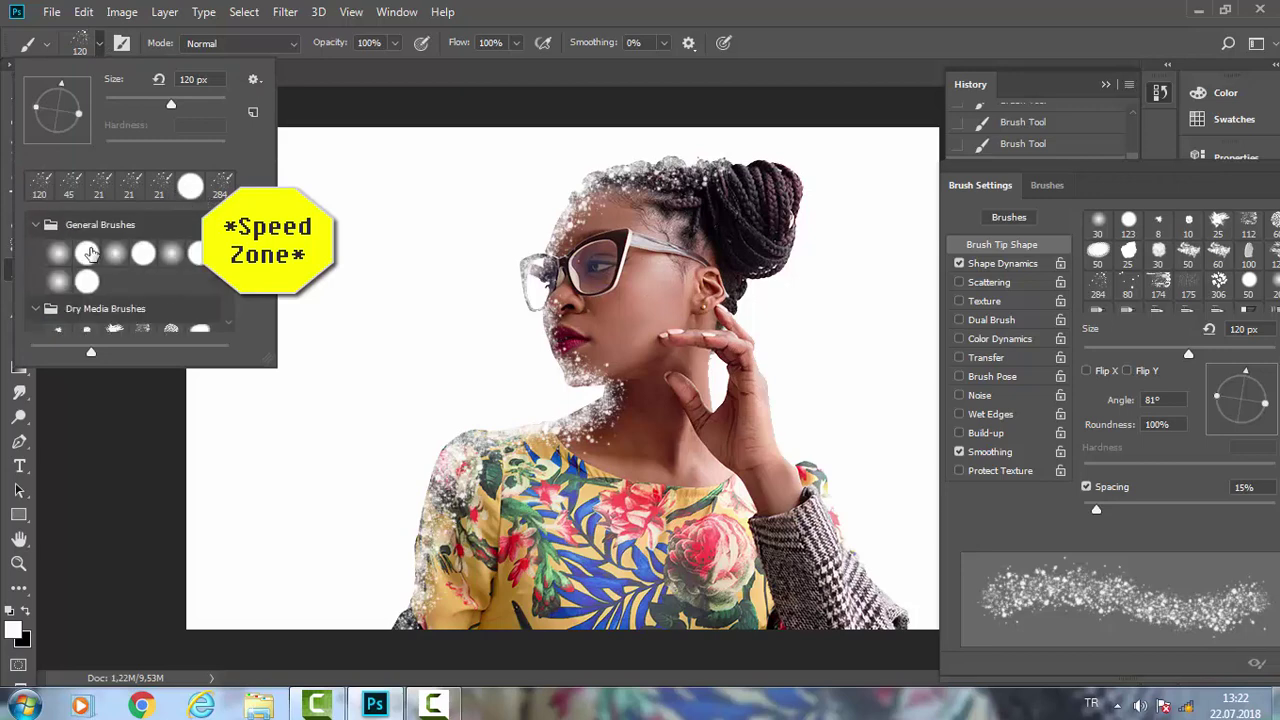
pyautogui.click(88, 254)
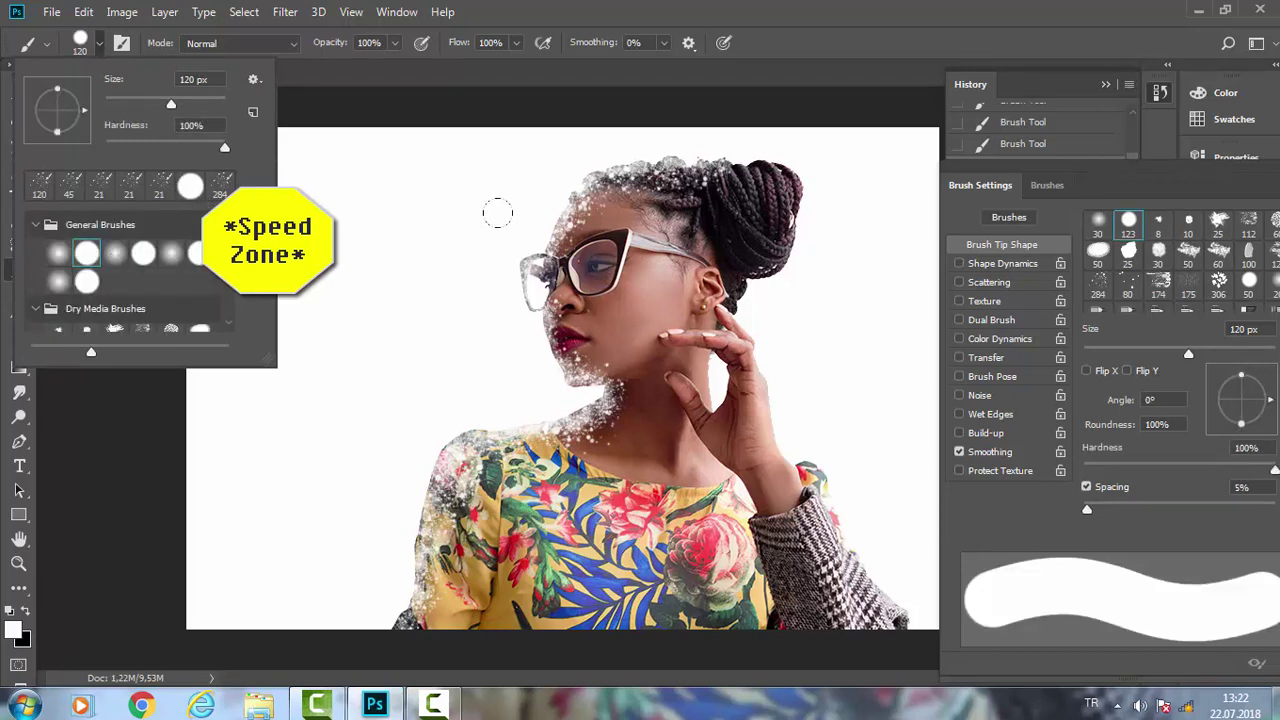
pyautogui.moveTo(171, 104)
pyautogui.mouseDown()
pyautogui.moveTo(107, 104)
pyautogui.moveTo(132, 114)
pyautogui.mouseUp()
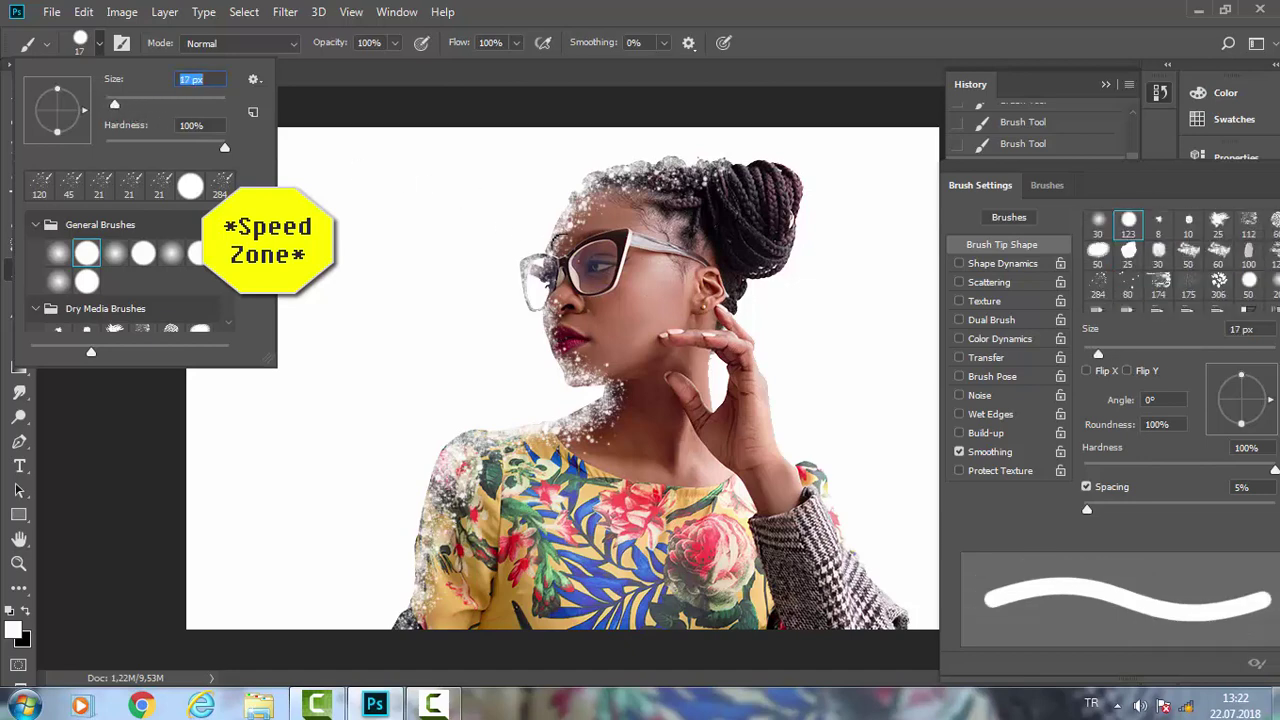
pyautogui.write('9')
pyautogui.press('Return')
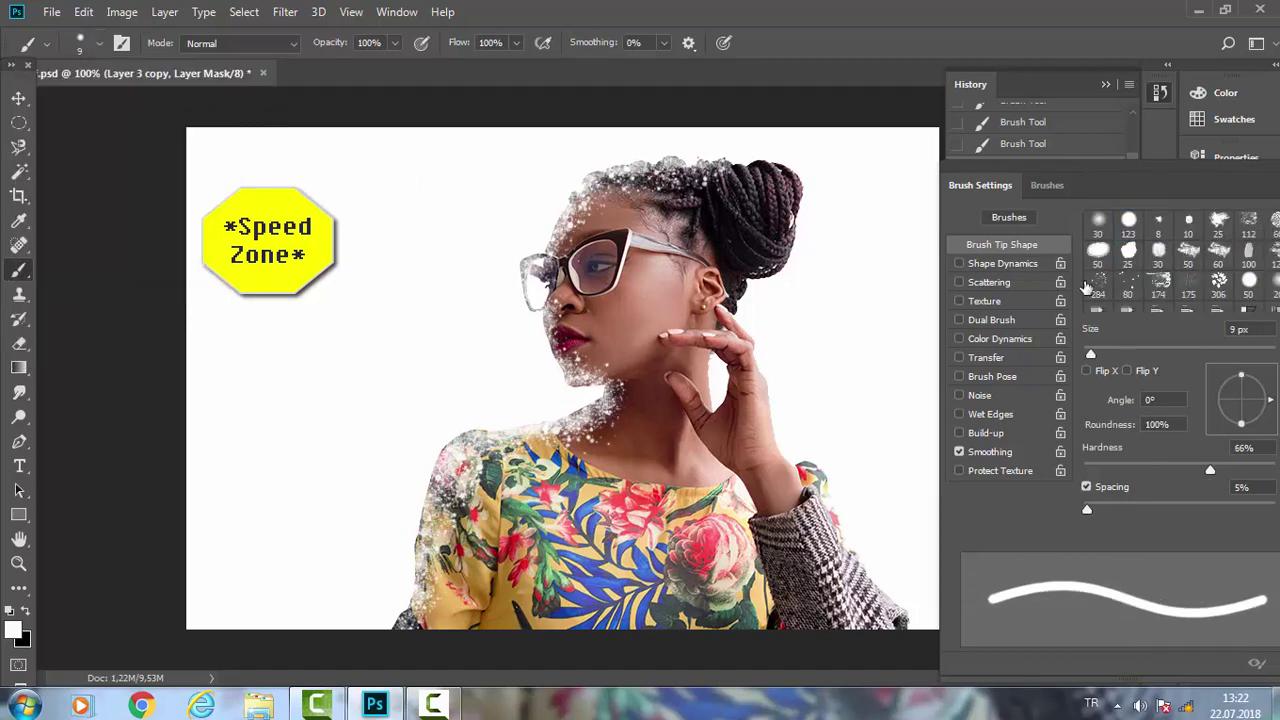
# Lower the brush hardness to 66% and target Layer 3's mask.
pyautogui.moveTo(1077, 173); pyautogui.dragTo(940, 40)
pyautogui.doubleClick(940, 40)
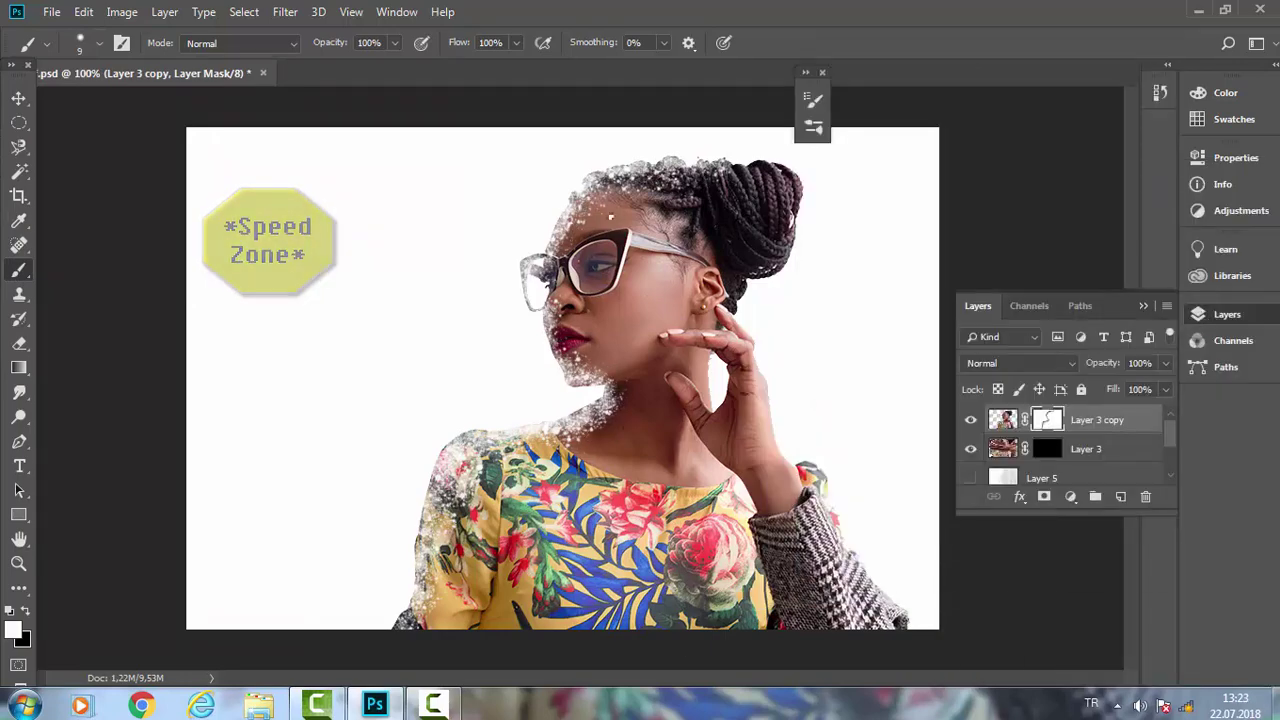
pyautogui.click(1047, 449)
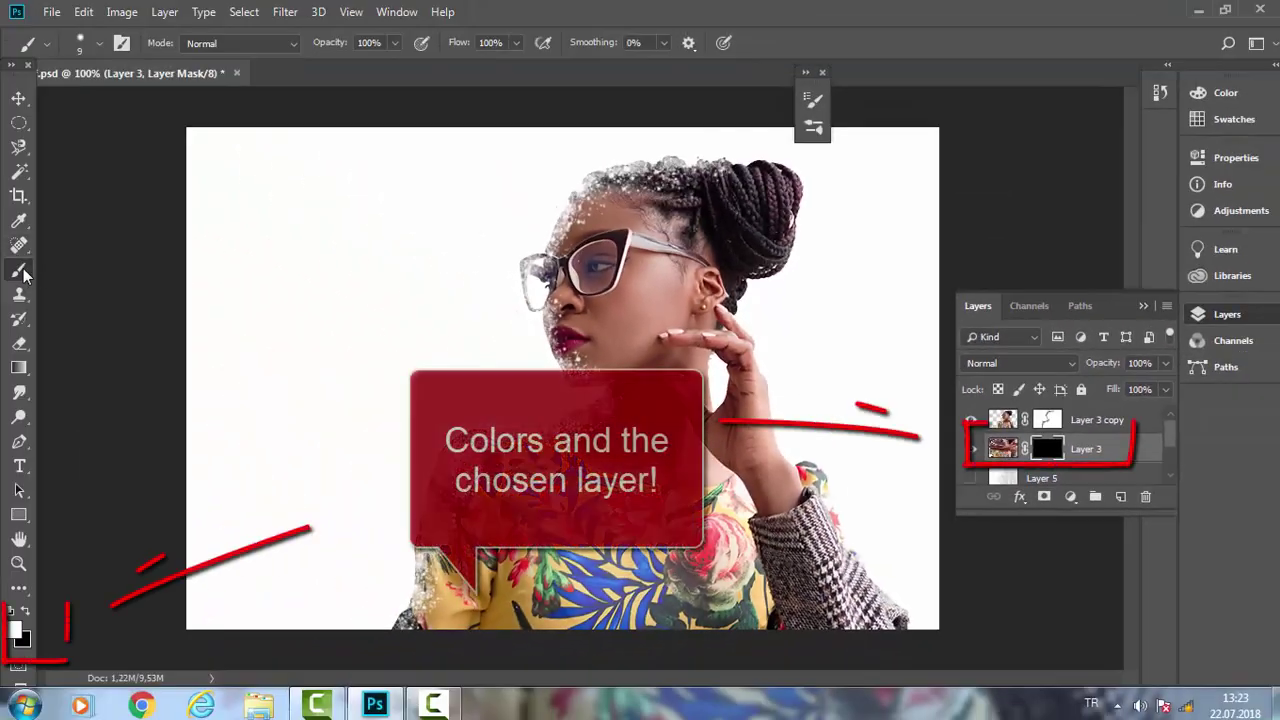
# Choose the 120 px scatter brush preset and shrink it to about 11 px.
pyautogui.click(98, 46)
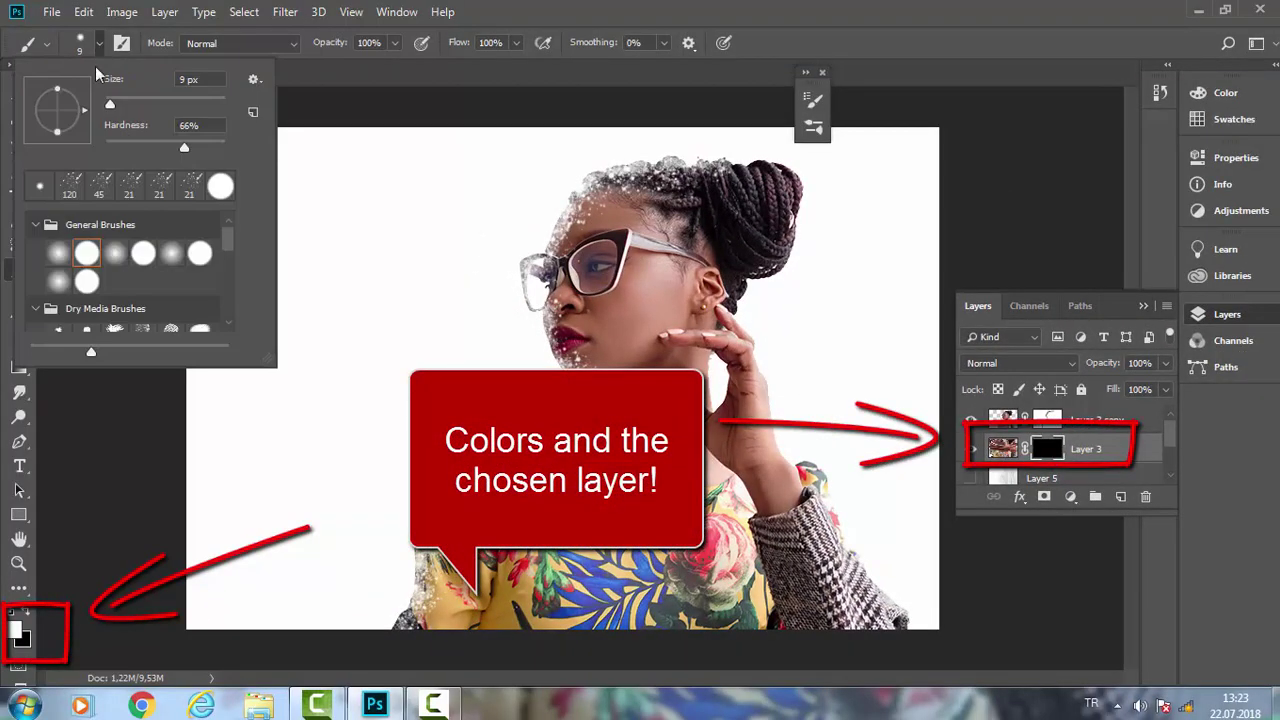
pyautogui.click(70, 197)
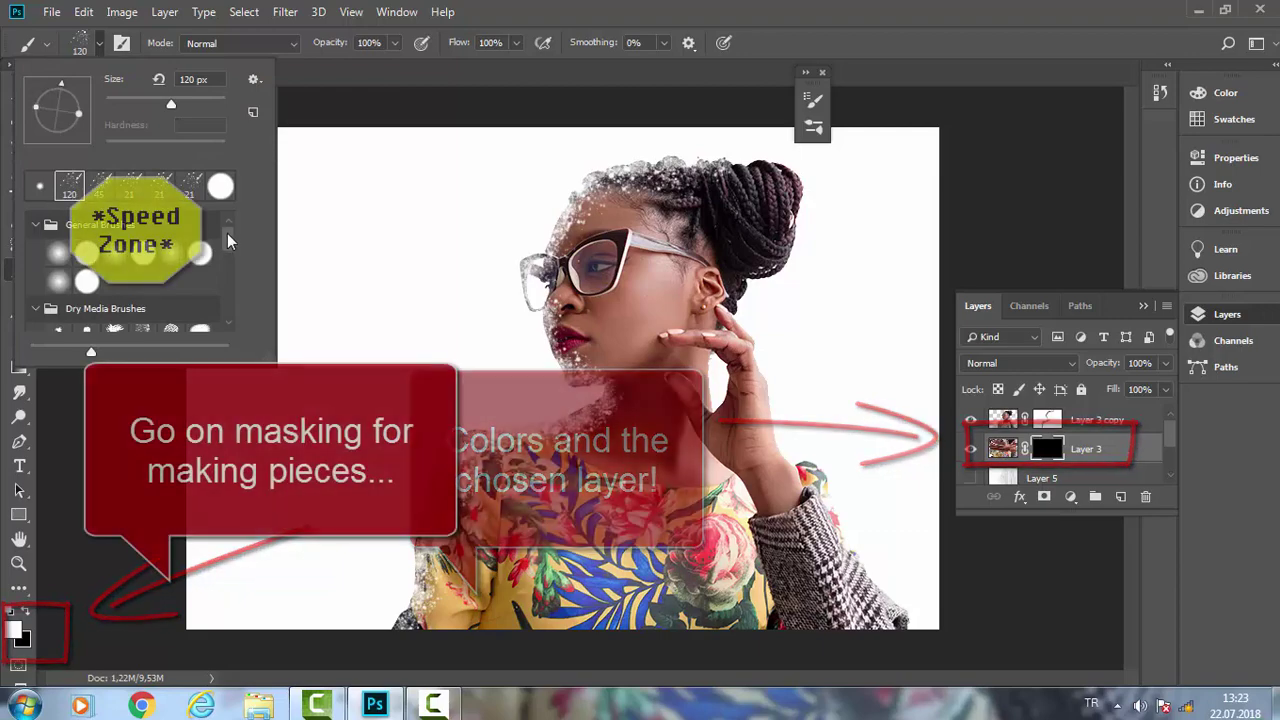
pyautogui.click(813, 99)
pyautogui.moveTo(1024, 145)
pyautogui.mouseDown()
pyautogui.moveTo(951, 128)
pyautogui.moveTo(824, 197)
pyautogui.mouseUp()
pyautogui.moveTo(1109, 292); pyautogui.dragTo(965, 292)
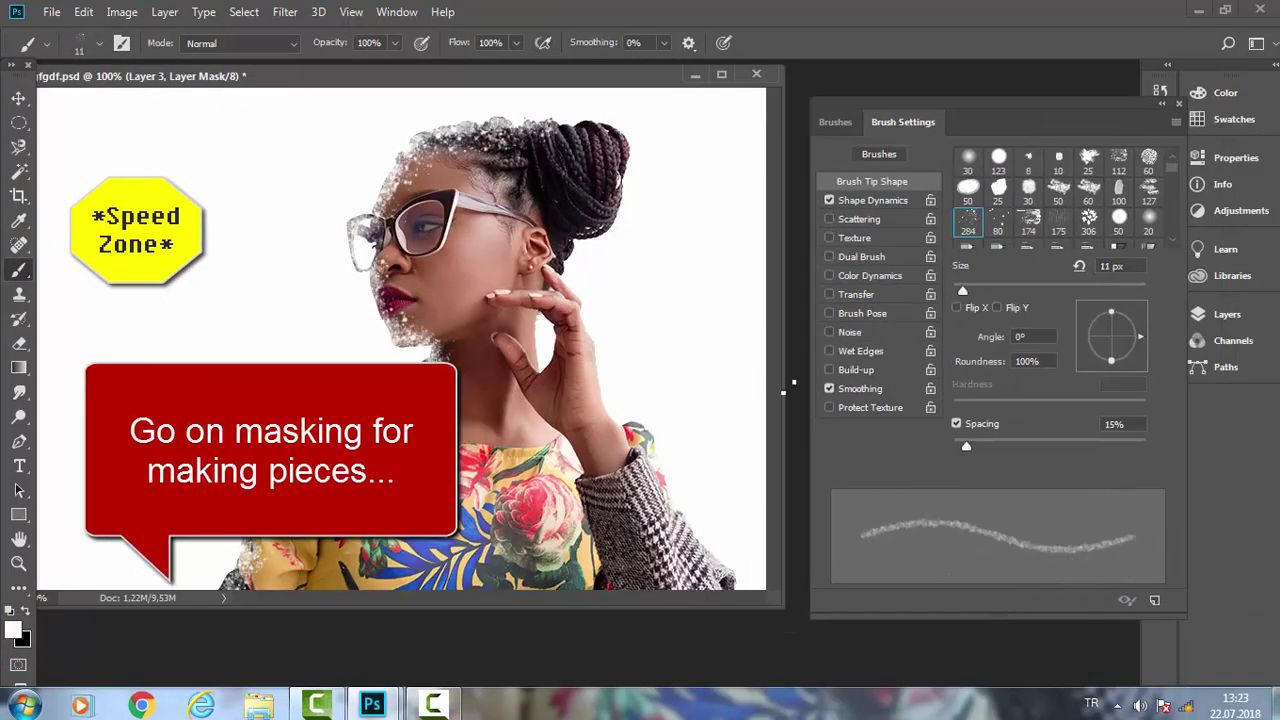
pyautogui.press('F5')
pyautogui.rightClick(686, 345)
pyautogui.press('F5')
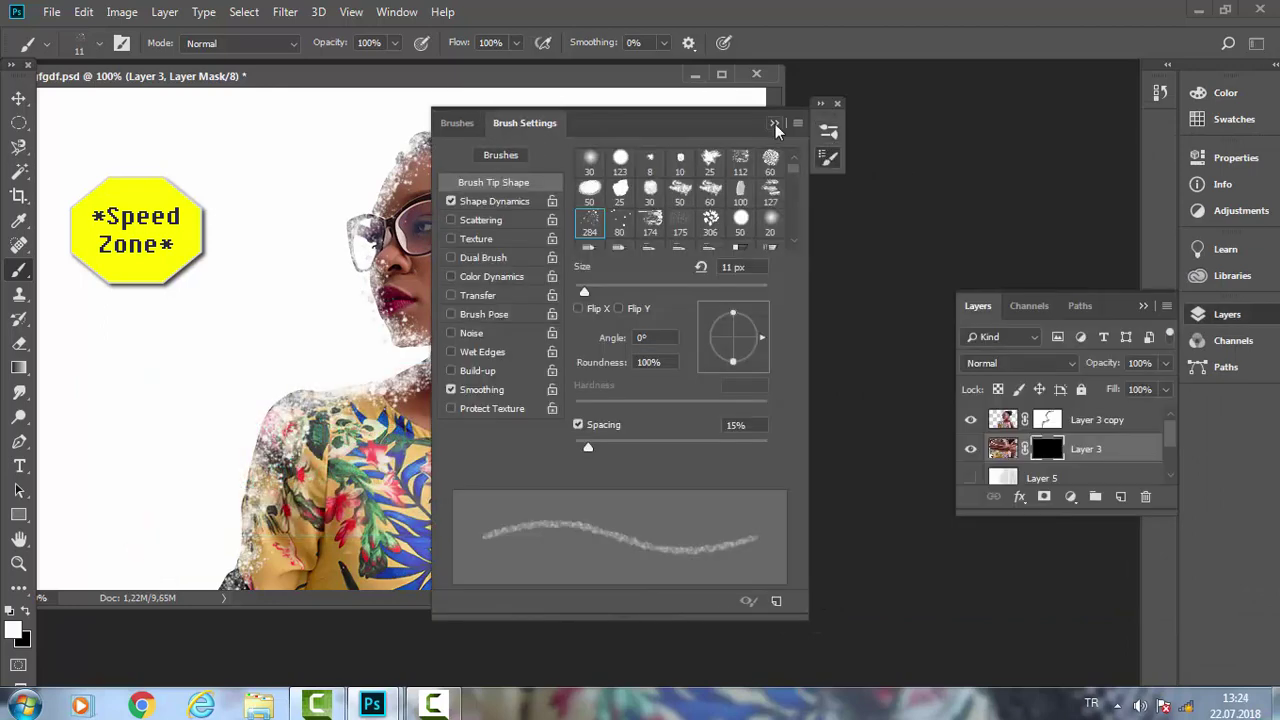
pyautogui.press('F5')
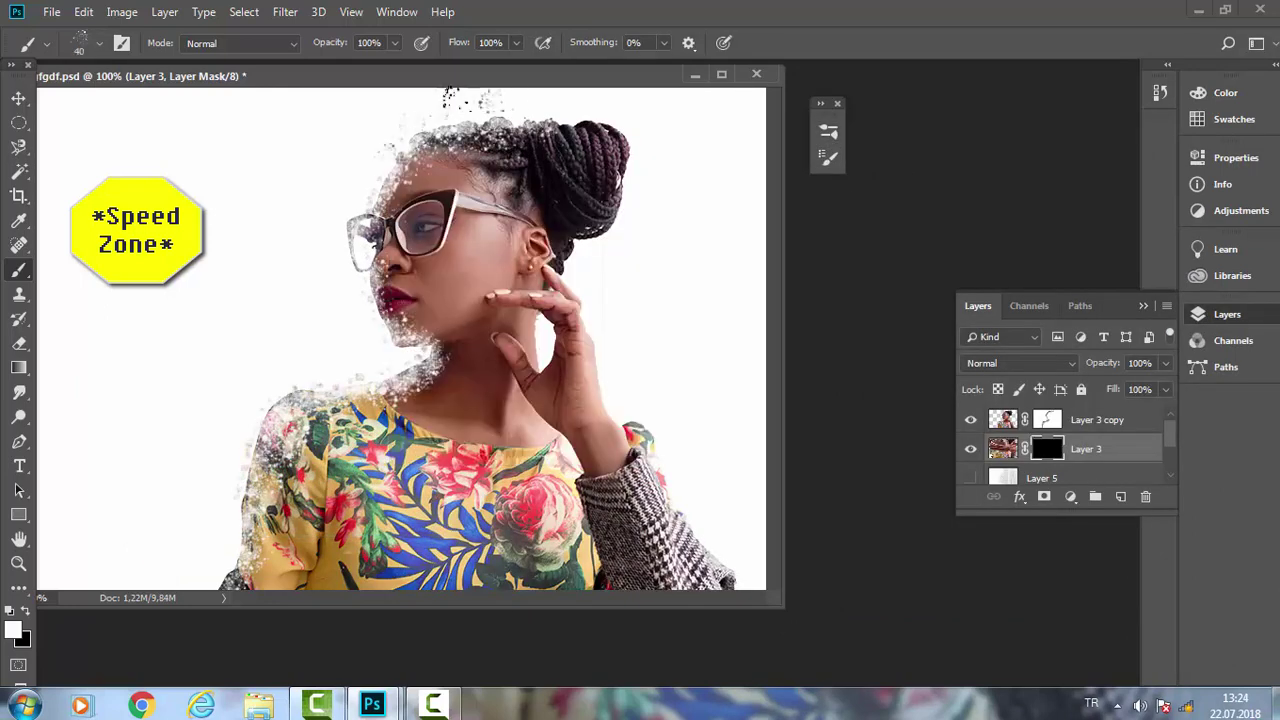
pyautogui.click(1160, 92)
# Paint scattered particles left of the face on Layer 3's mask at 15 px and 72 px.
pyautogui.moveTo(420, 335); pyautogui.dragTo(350, 362)
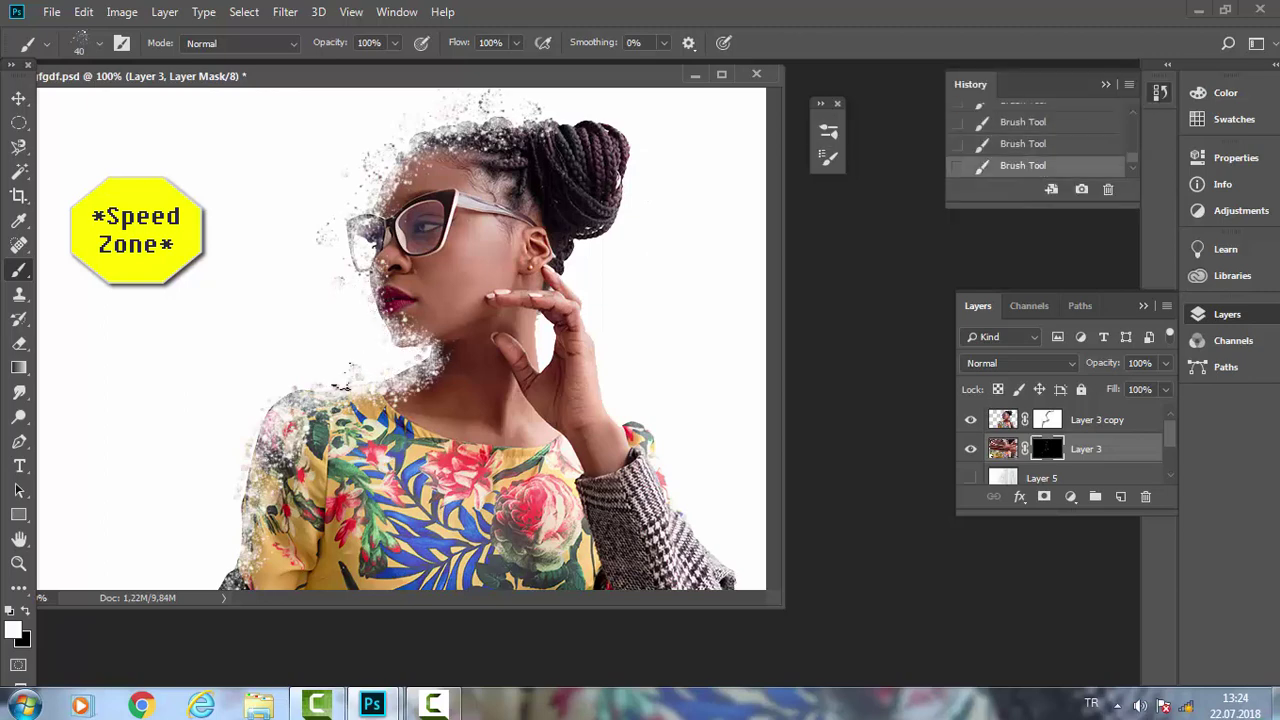
pyautogui.rightClick(384, 346)
pyautogui.rightClick(512, 316)
pyautogui.write('15')
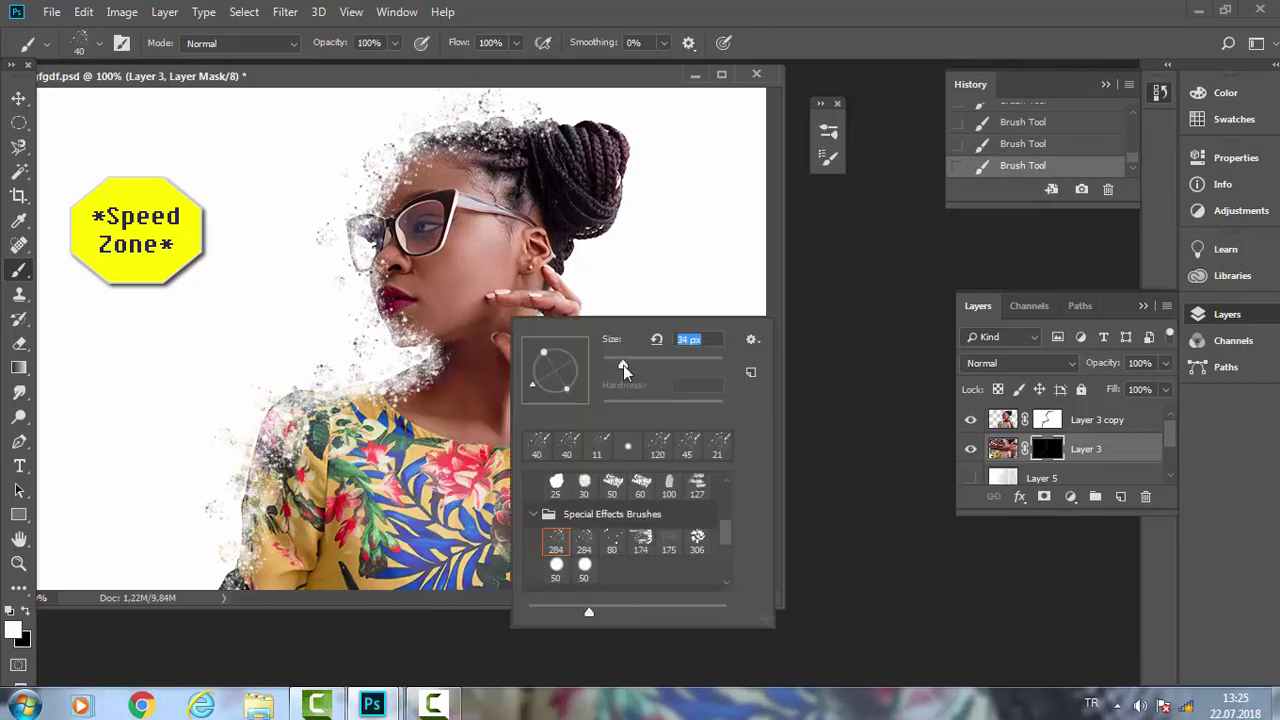
pyautogui.press('Return')
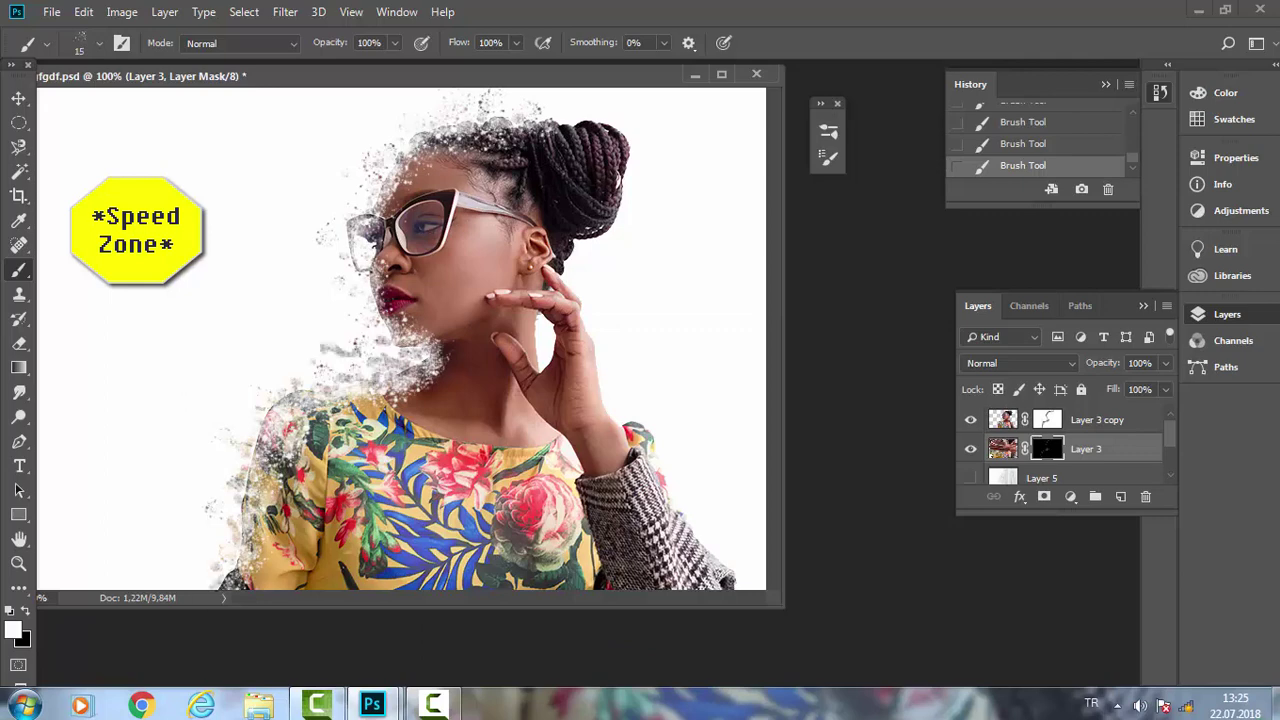
pyautogui.rightClick(370, 325)
pyautogui.write('72')
pyautogui.press('Return')
pyautogui.moveTo(325, 288); pyautogui.dragTo(274, 327)
pyautogui.moveTo(334, 181); pyautogui.dragTo(212, 479)
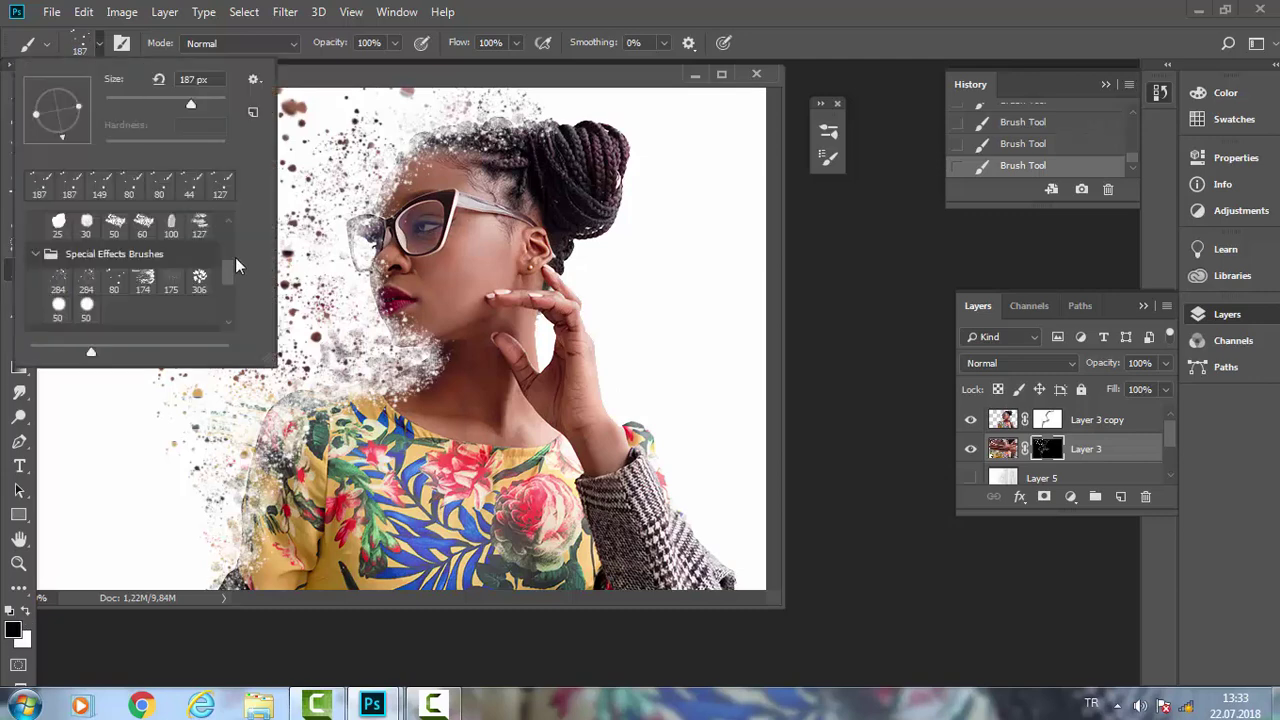
# Swap to a white foreground, target Layer 3 copy's mask, and reduce the brush to 47 px.
pyautogui.press('Return')
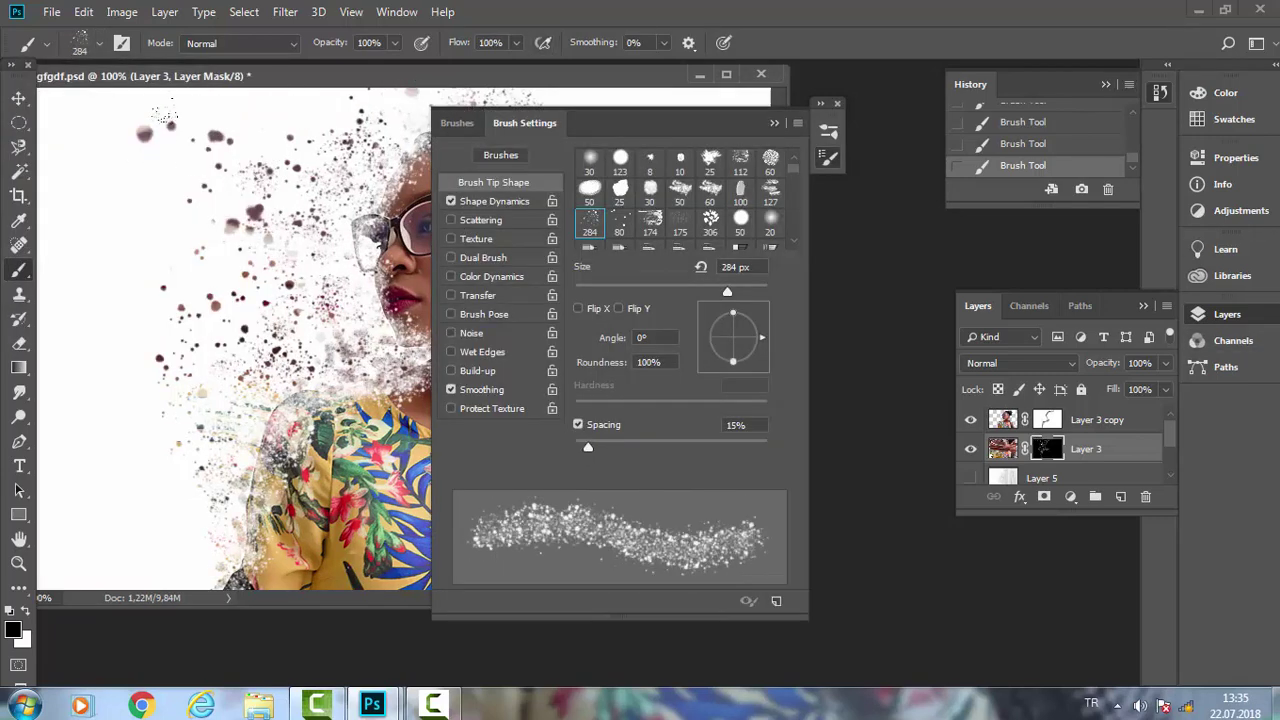
pyautogui.press('x')
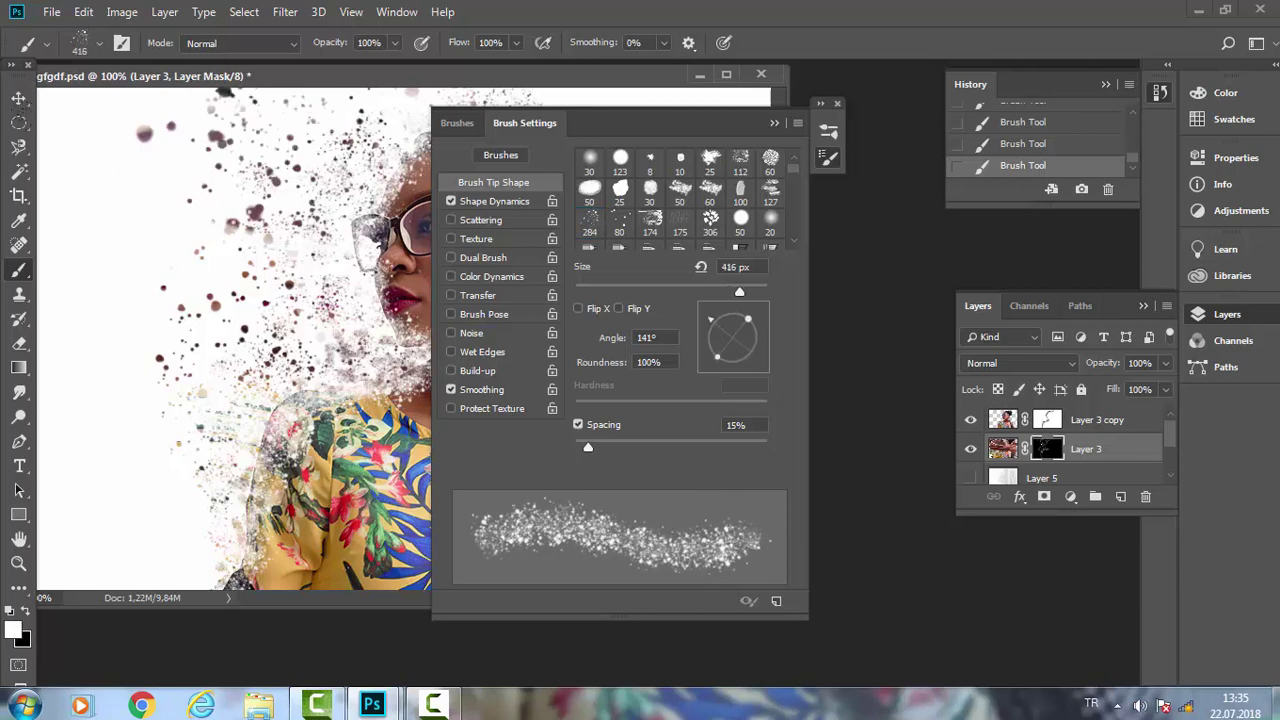
pyautogui.press('F5')
pyautogui.rightClick(323, 306)
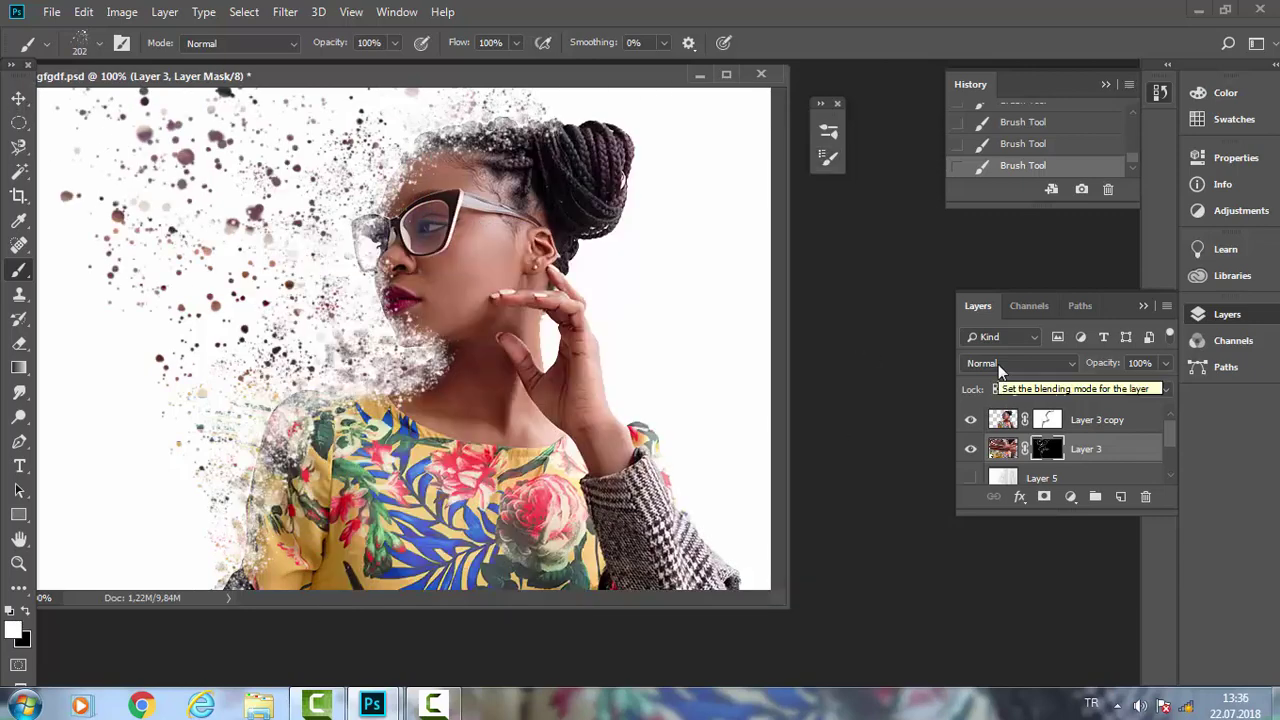
pyautogui.click(1047, 419)
pyautogui.rightClick(290, 376)
pyautogui.moveTo(435, 423); pyautogui.dragTo(360, 423)
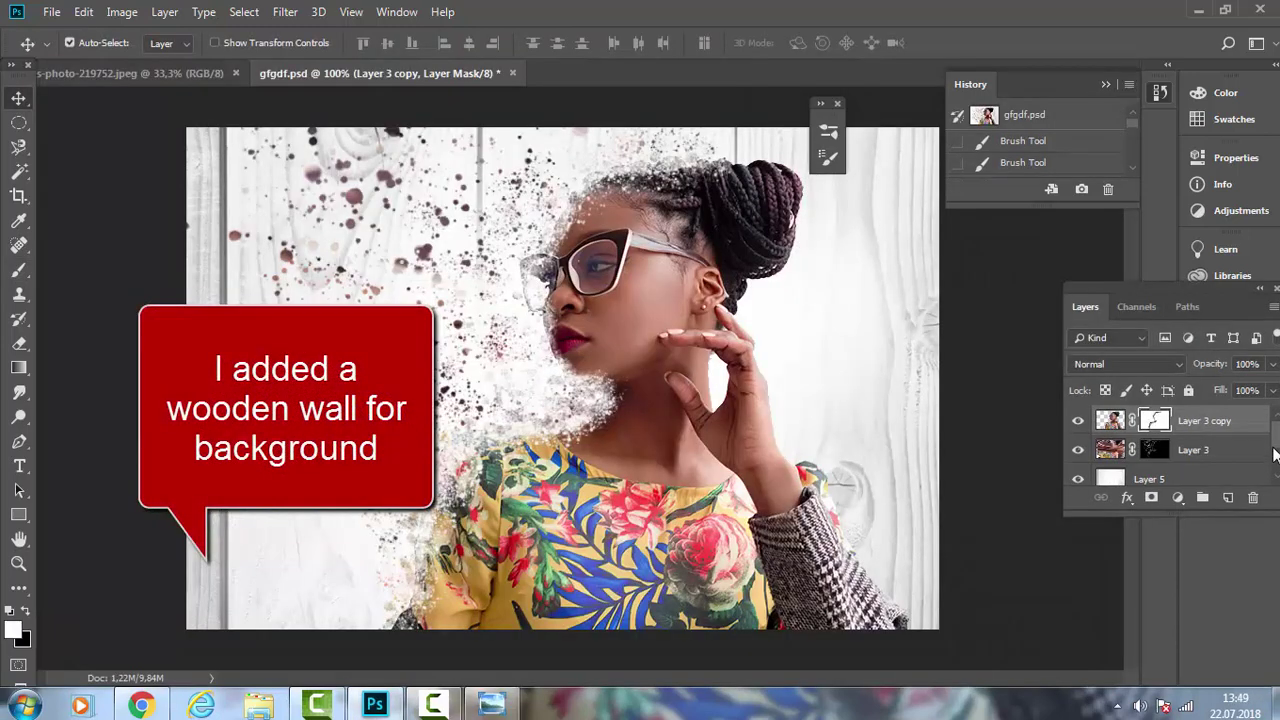
# Toggle the wooden wall layer's visibility, leaving it hidden.
pyautogui.click(1077, 480)
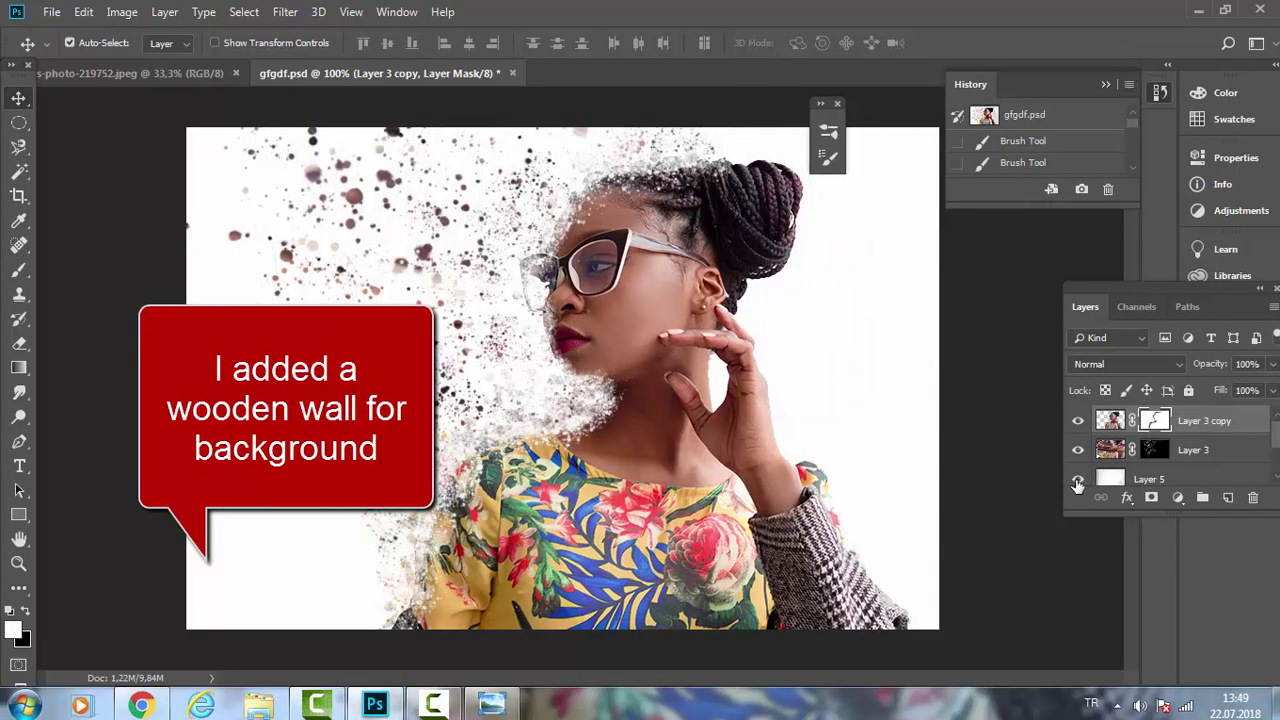
pyautogui.click(1078, 481)
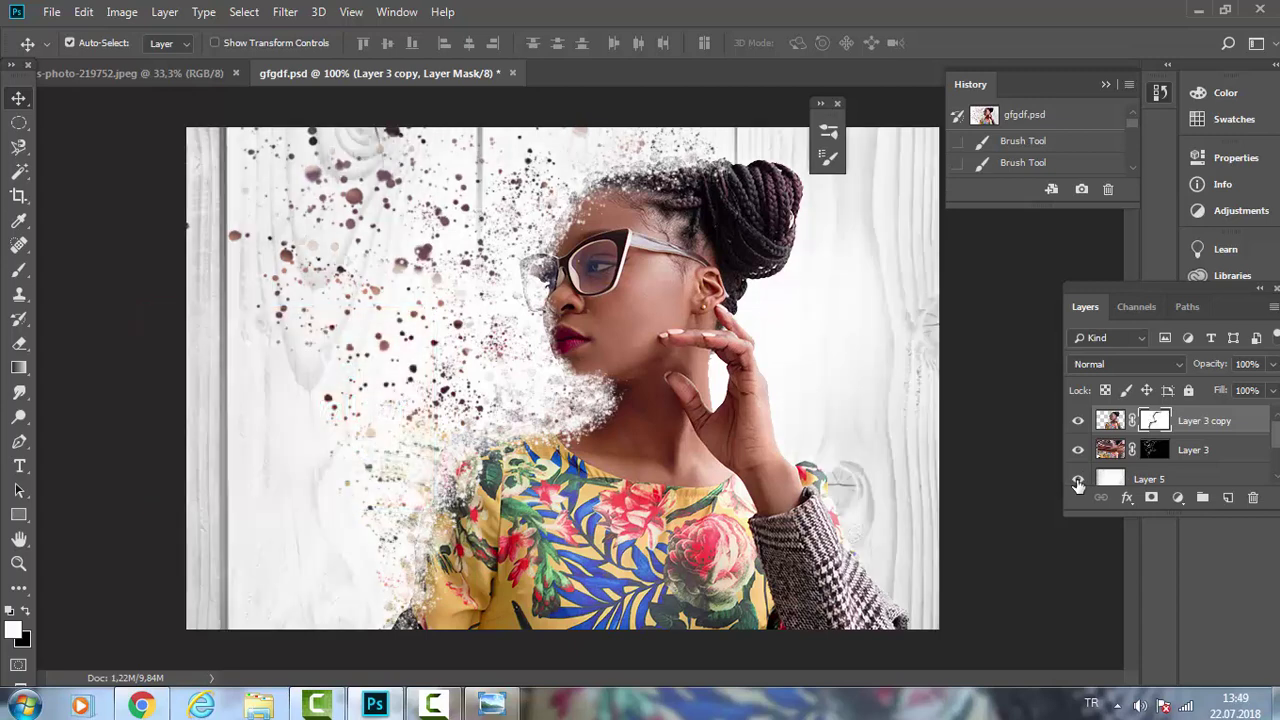
pyautogui.click(1078, 484)
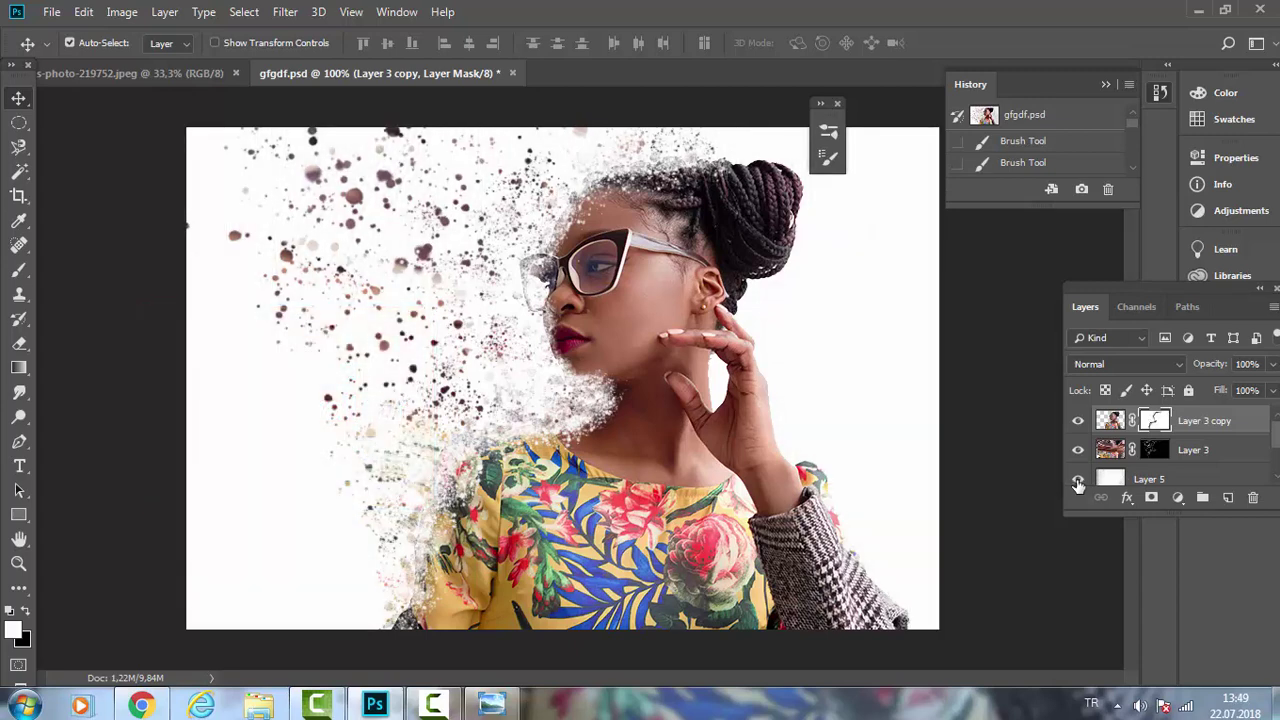
pyautogui.click(1078, 482)
pyautogui.click(1078, 484)
# Drag the beach splash photo into the portrait, position it over her, and set it to Overlay.
pyautogui.click(131, 71)
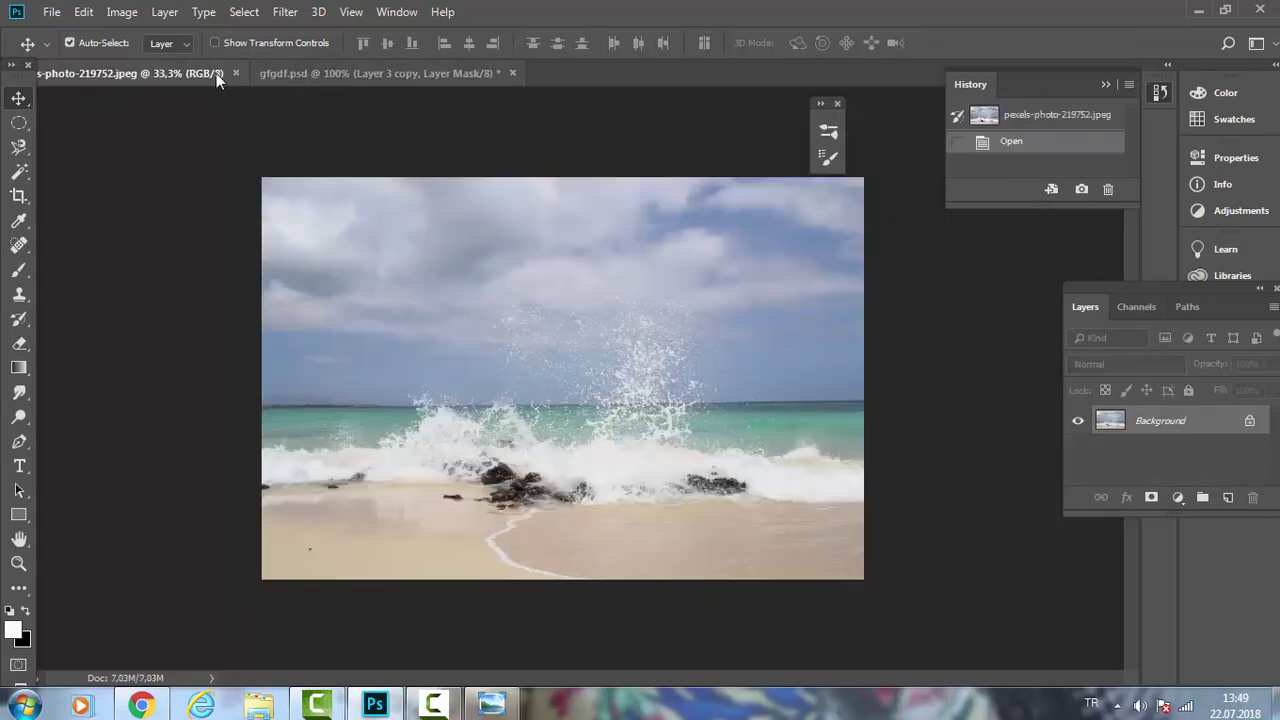
pyautogui.moveTo(216, 73); pyautogui.dragTo(736, 201)
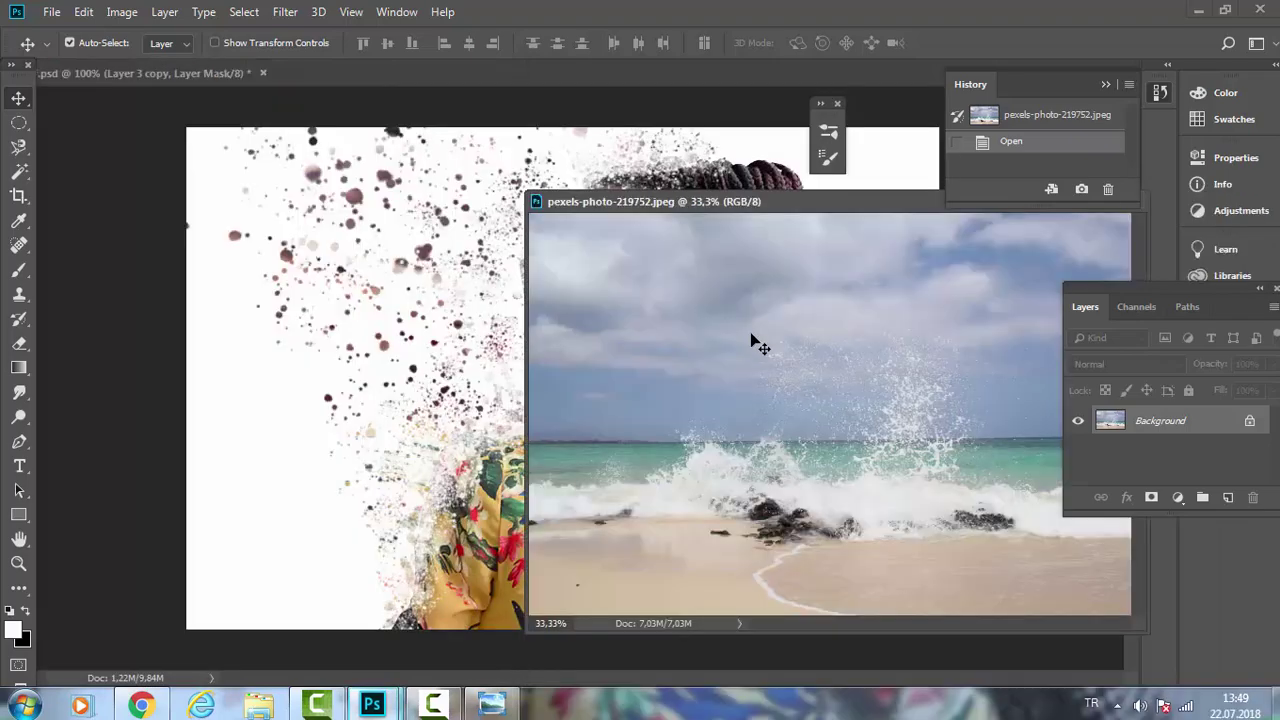
pyautogui.moveTo(751, 343); pyautogui.dragTo(480, 330)
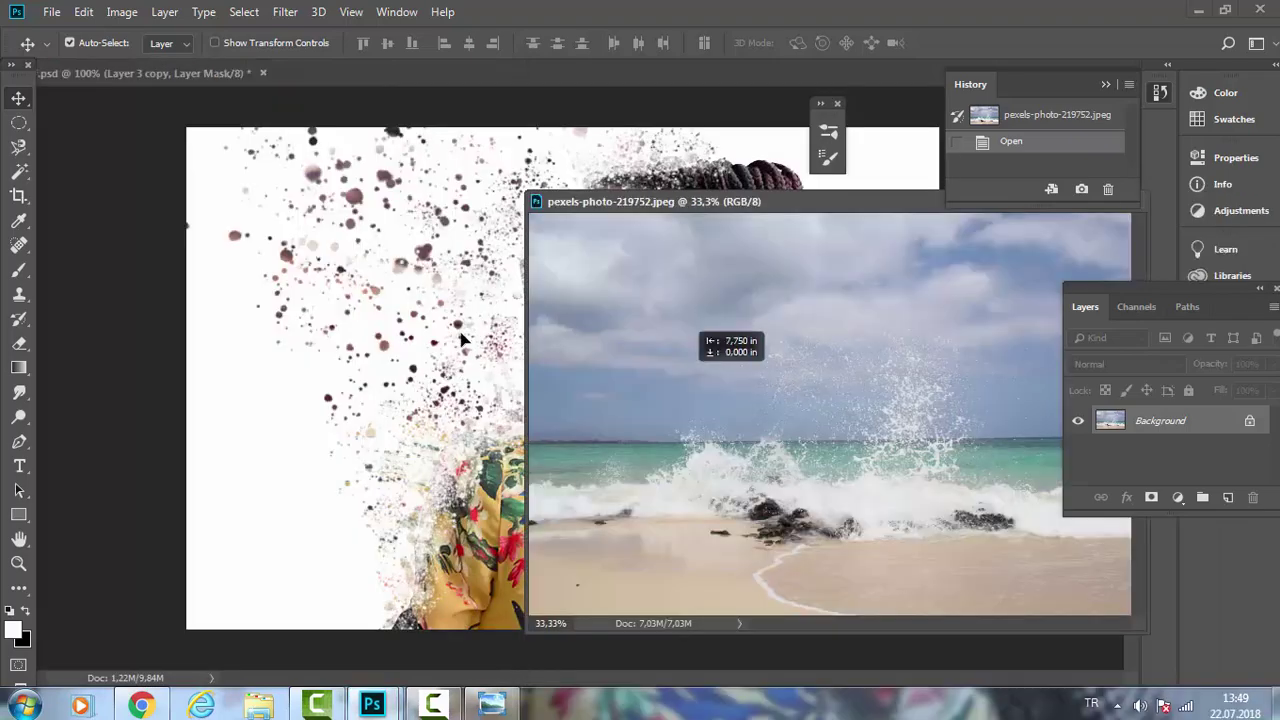
pyautogui.click(838, 240)
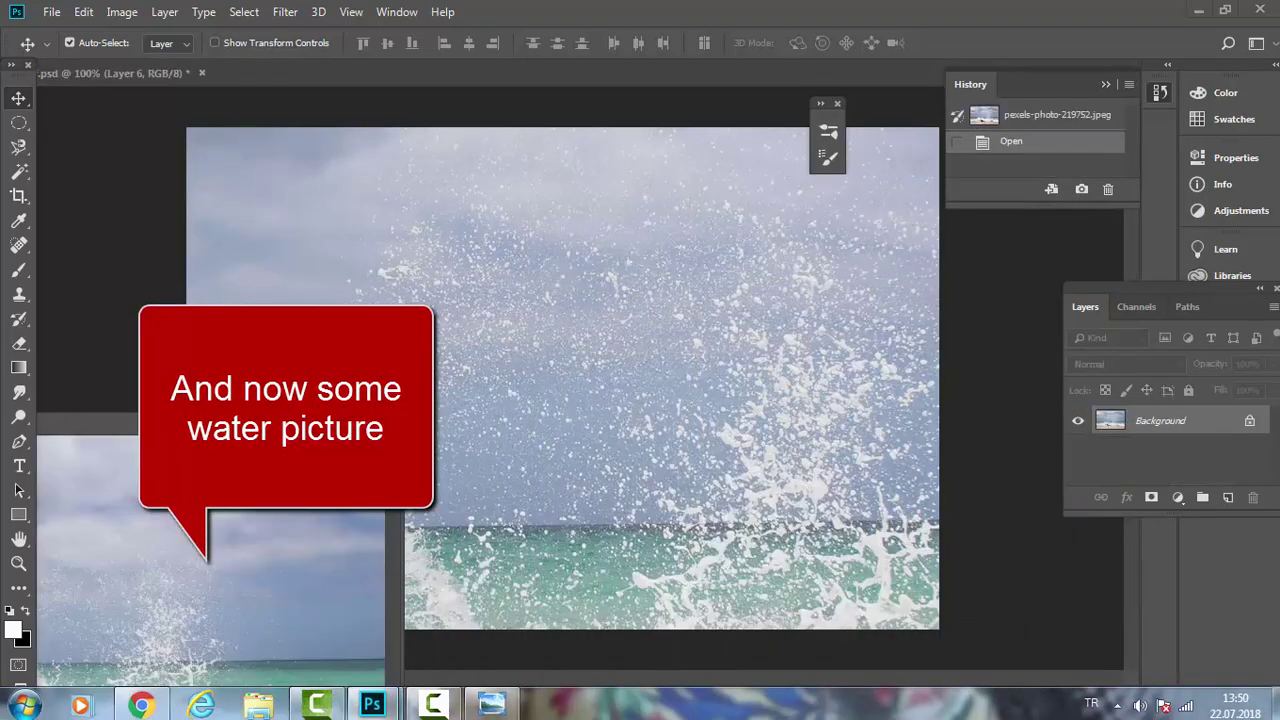
pyautogui.moveTo(789, 486); pyautogui.dragTo(491, 457)
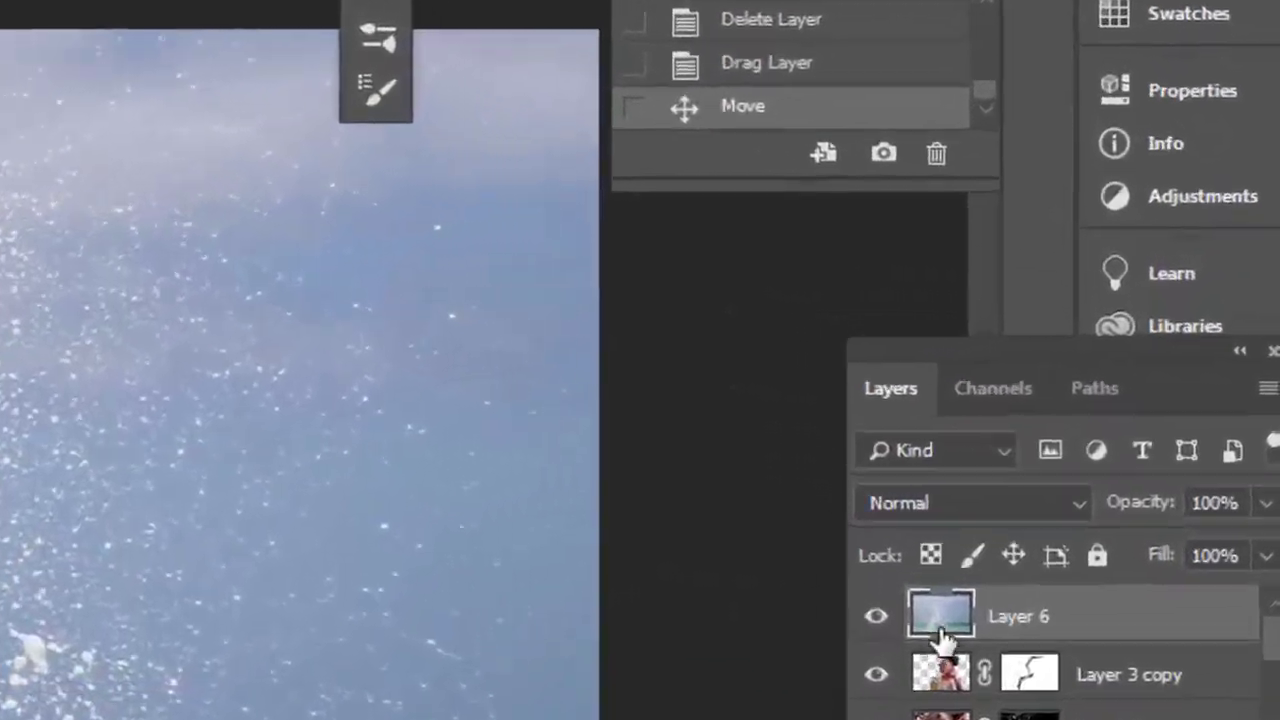
pyautogui.click(960, 508)
pyautogui.click(960, 216)
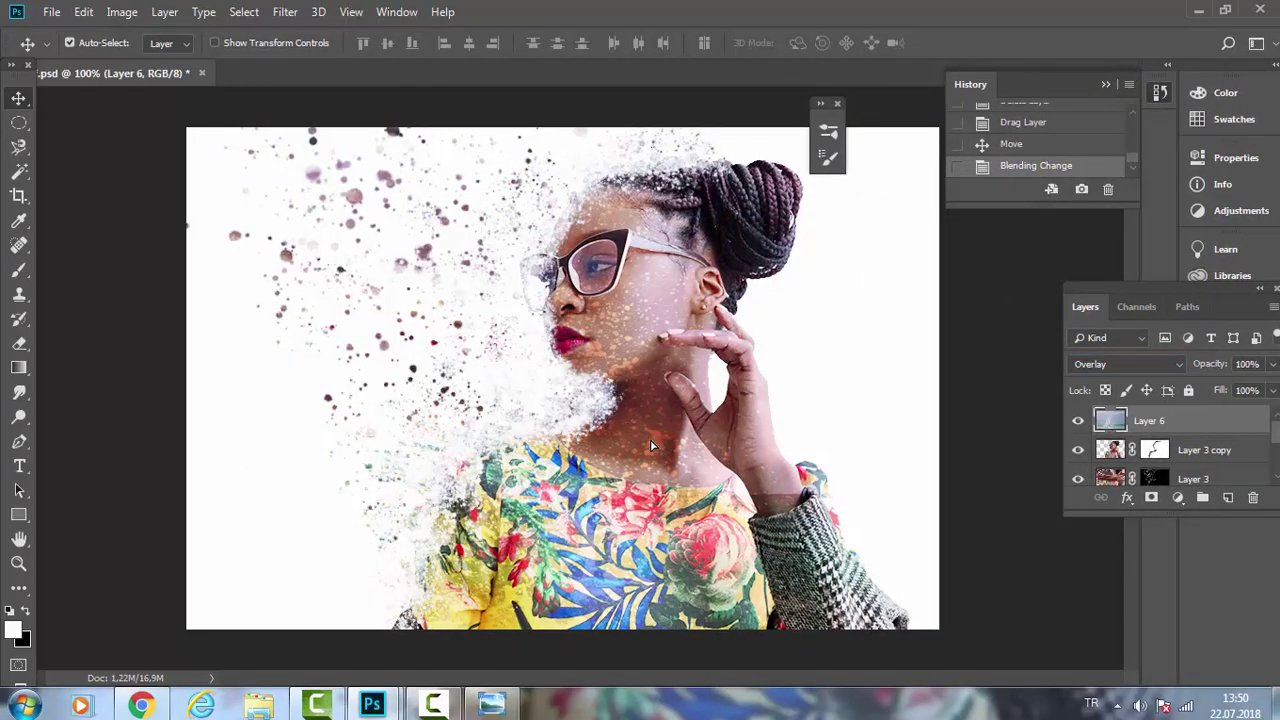
# Reposition the water-splash texture and test its opacity between 36% and 100%.
pyautogui.moveTo(652, 441)
pyautogui.mouseDown()
pyautogui.moveTo(477, 505)
pyautogui.moveTo(660, 385)
pyautogui.moveTo(602, 312)
pyautogui.mouseUp()
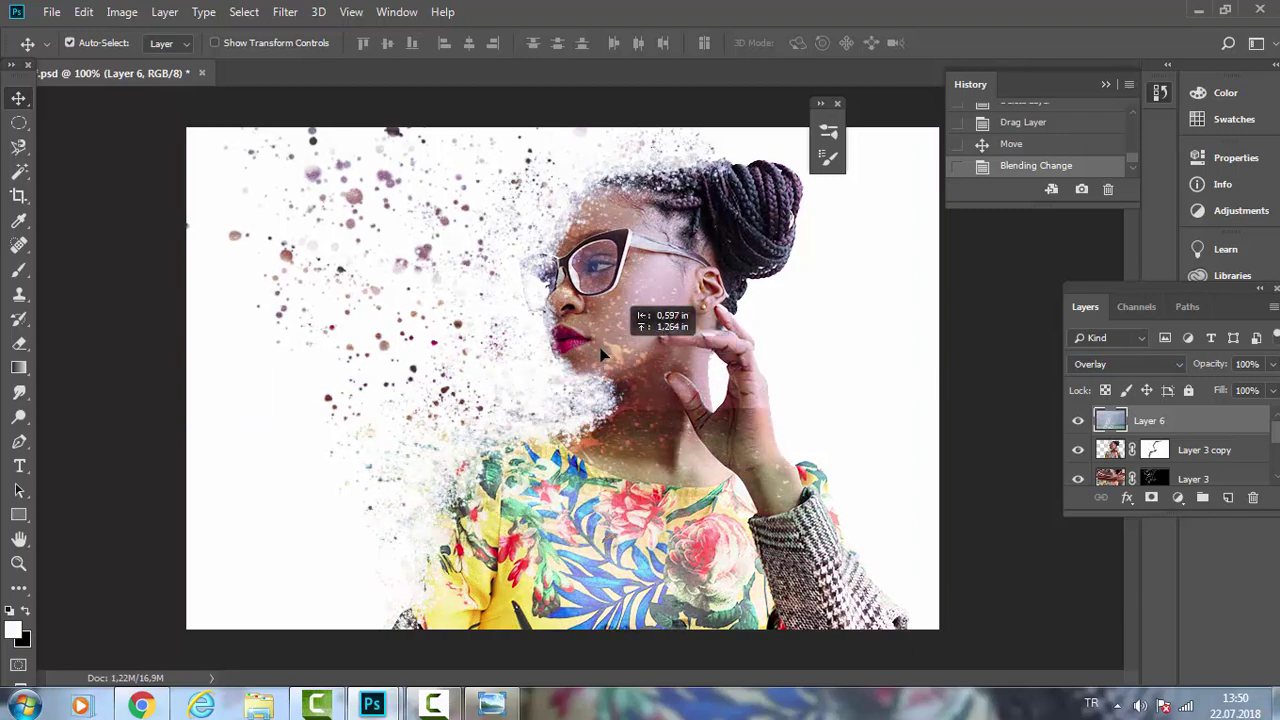
pyautogui.moveTo(1273, 364); pyautogui.dragTo(1237, 386)
pyautogui.moveTo(575, 440); pyautogui.dragTo(560, 450)
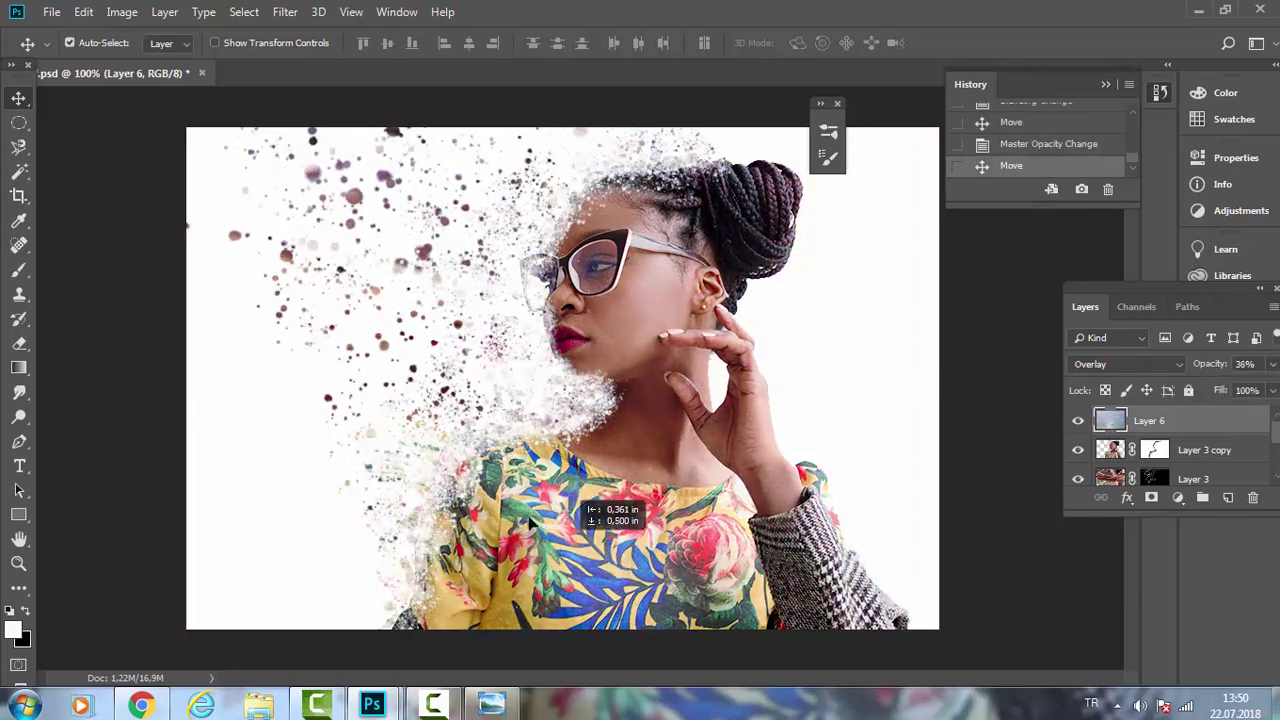
pyautogui.moveTo(1273, 364); pyautogui.dragTo(1271, 386)
pyautogui.scroll(-1, 1170, 364)
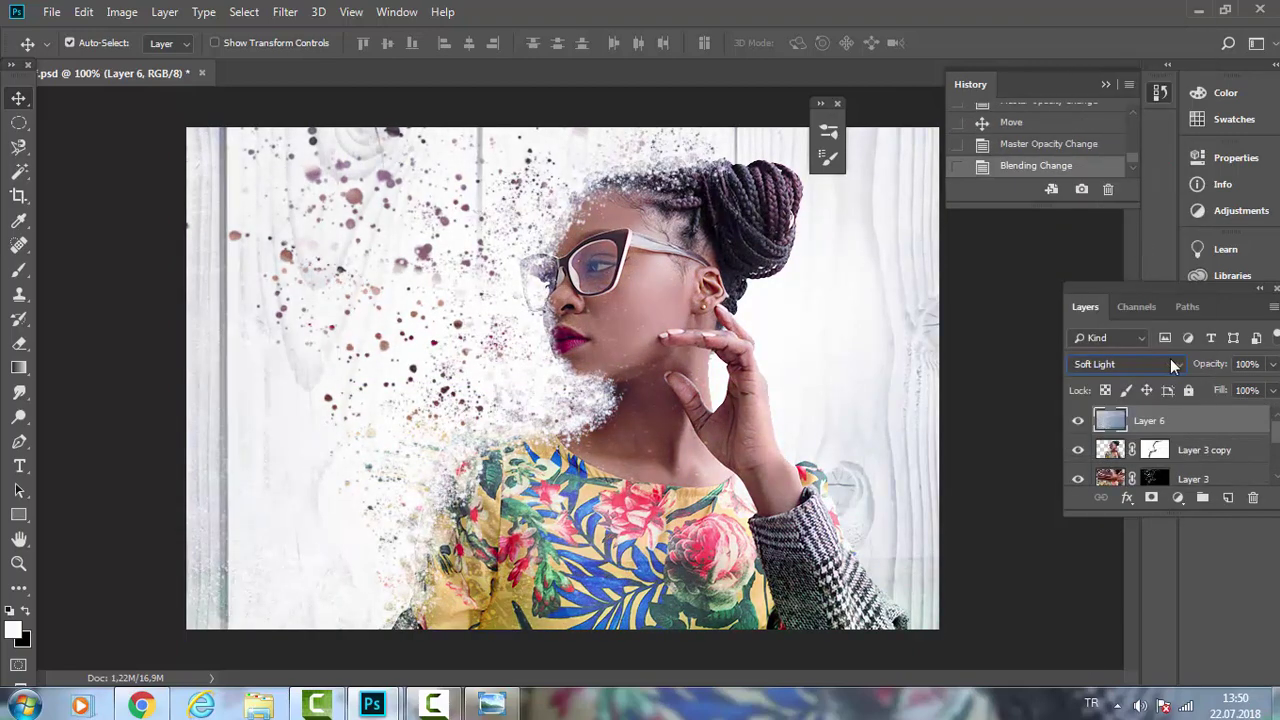
# Try Soft Light and Pin Light, then set the water layer to Vivid Light at 78%.
pyautogui.click(1125, 364)
pyautogui.click(1100, 274)
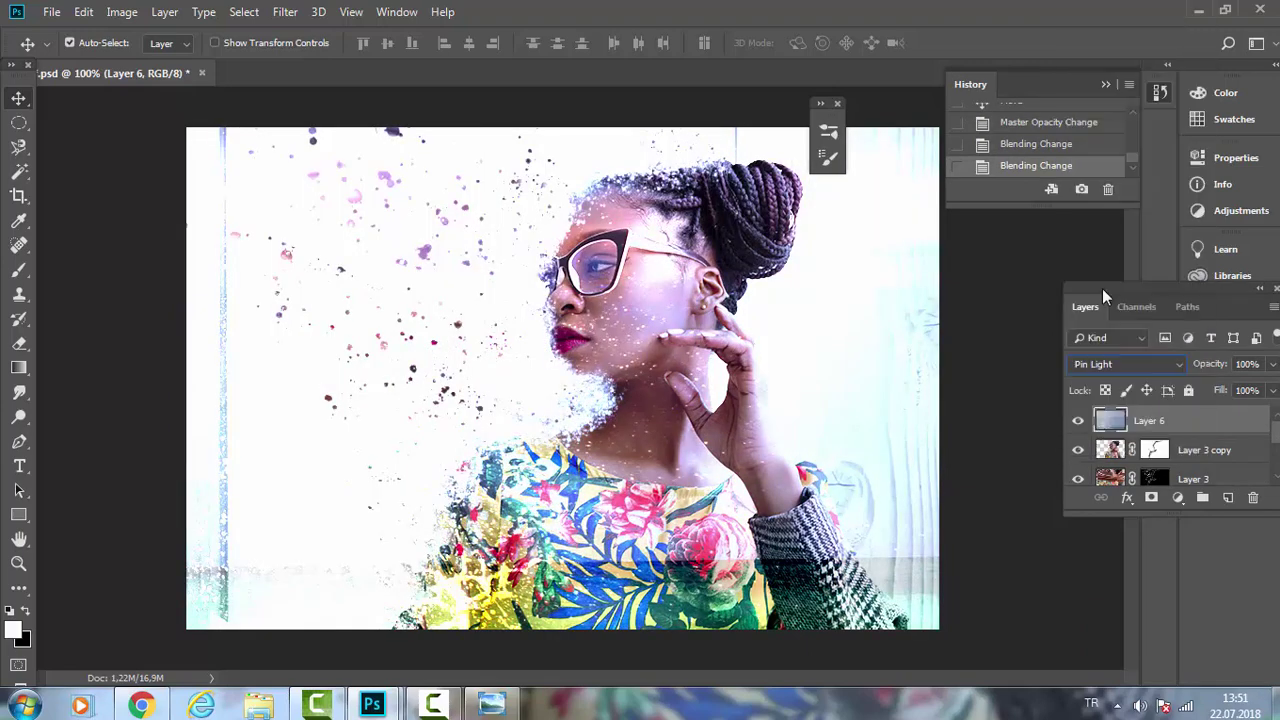
pyautogui.click(1125, 364)
pyautogui.click(1100, 304)
pyautogui.click(1125, 364)
pyautogui.click(1100, 256)
pyautogui.moveTo(1273, 364)
pyautogui.mouseDown()
pyautogui.moveTo(1220, 381)
pyautogui.moveTo(1253, 392)
pyautogui.moveTo(1226, 394)
pyautogui.moveTo(1260, 364)
pyautogui.mouseUp()
pyautogui.click(1078, 421)
# Paint Layer 3 copy's mask with a 14 px brush to refine the particles.
pyautogui.click(1154, 450)
pyautogui.press('b')
pyautogui.rightClick(575, 279)
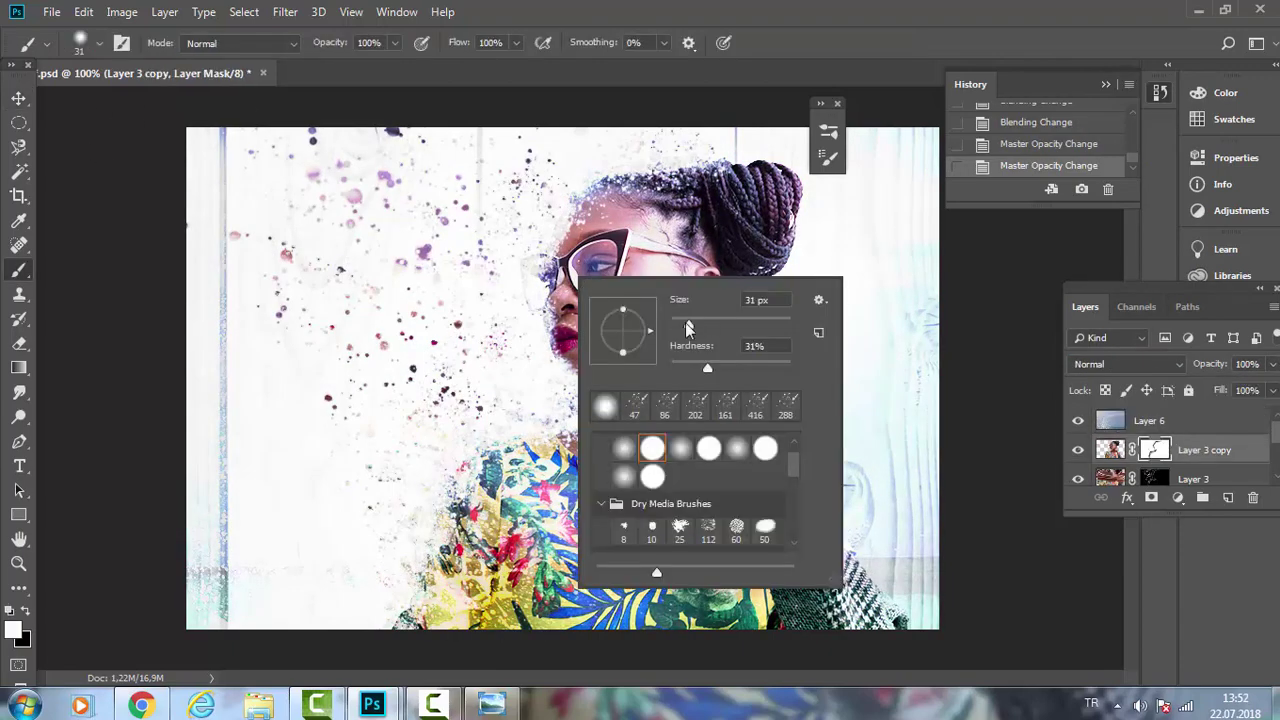
pyautogui.moveTo(688, 328); pyautogui.dragTo(679, 328)
pyautogui.moveTo(571, 215); pyautogui.dragTo(553, 282)
pyautogui.rightClick(559, 241)
pyautogui.press('Escape')
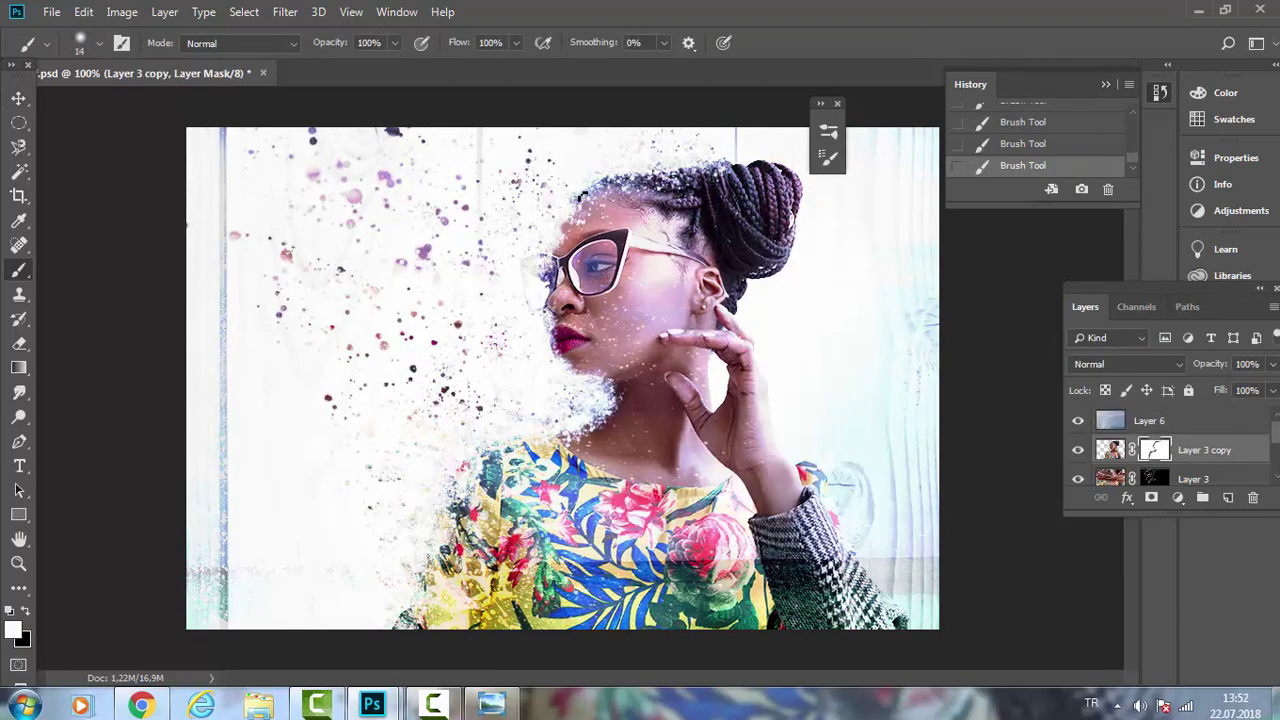
pyautogui.scroll(2, 1022, 145)
pyautogui.click(1022, 128)
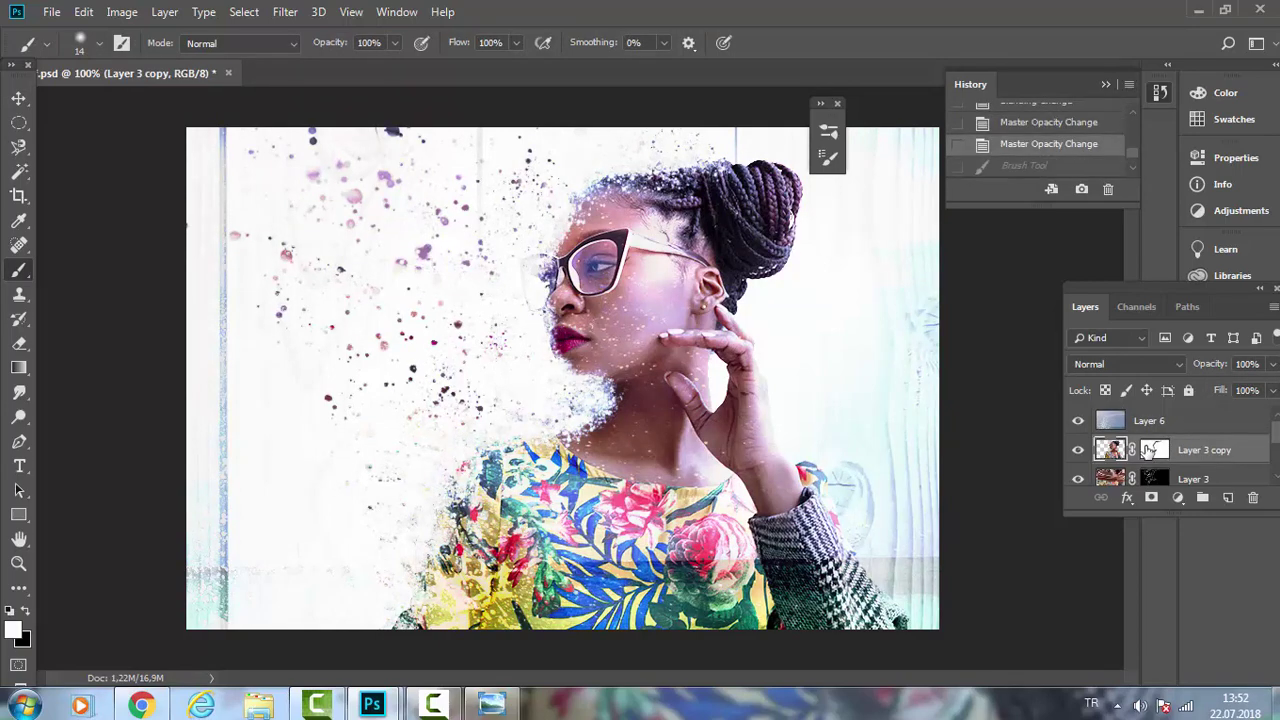
pyautogui.click(1022, 165)
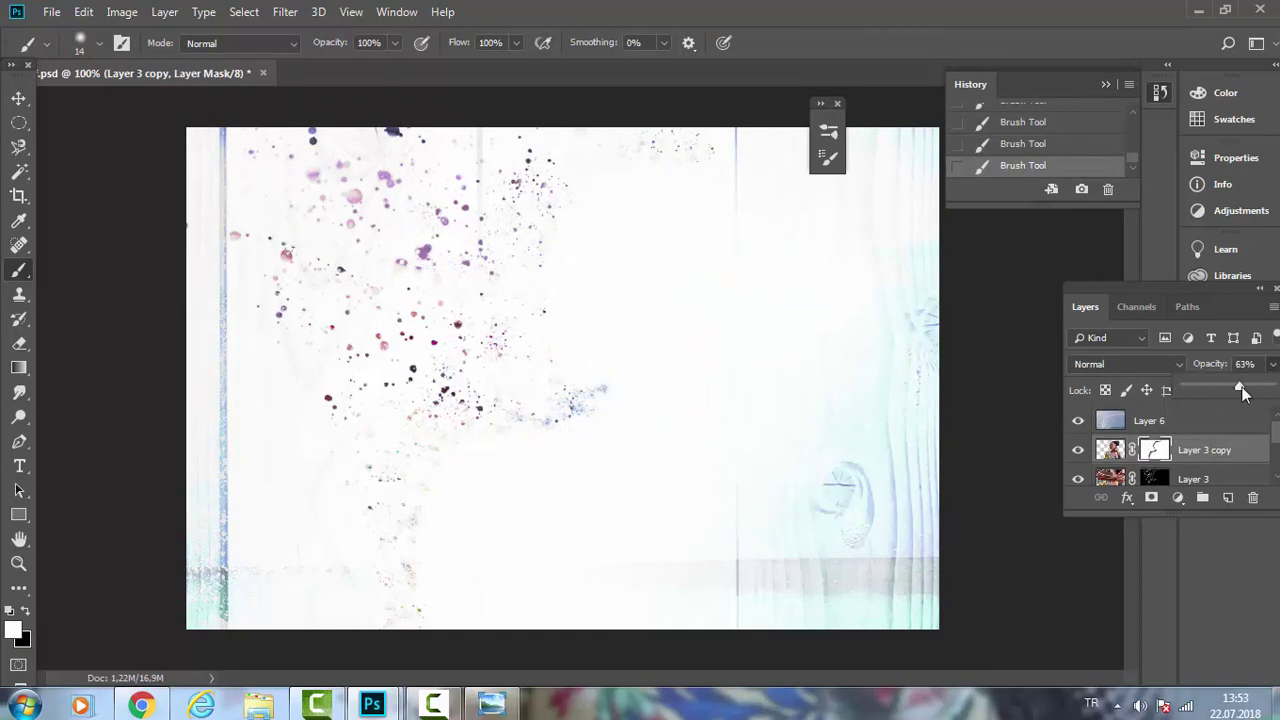
# Set Layer 3 copy's opacity to 92%.
pyautogui.moveTo(1272, 364)
pyautogui.mouseDown()
pyautogui.moveTo(1207, 390)
pyautogui.moveTo(1257, 396)
pyautogui.moveTo(1217, 386)
pyautogui.mouseUp()
pyautogui.click(1200, 450)
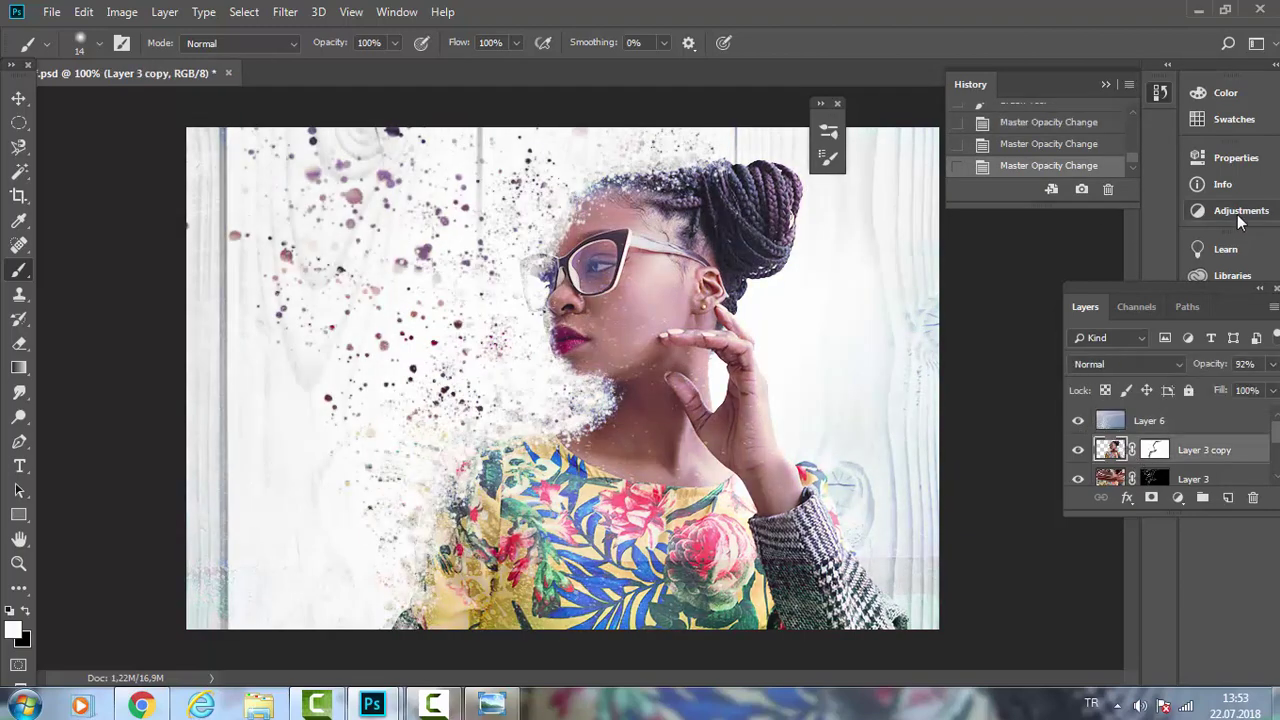
pyautogui.hotkey('alt', 'i')
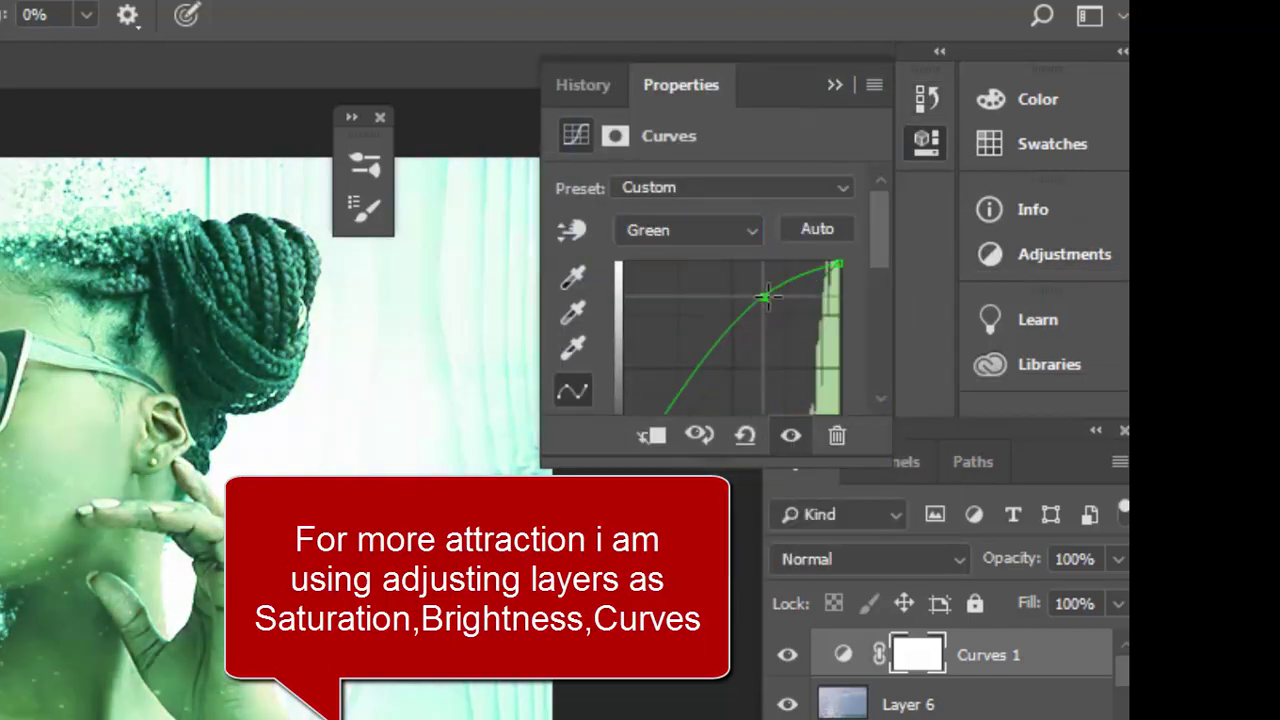
# Add a Brightness/Contrast layer at Brightness 60, Contrast 34, and bend the Curves 1 red curve.
pyautogui.click(832, 86)
pyautogui.click(1013, 254)
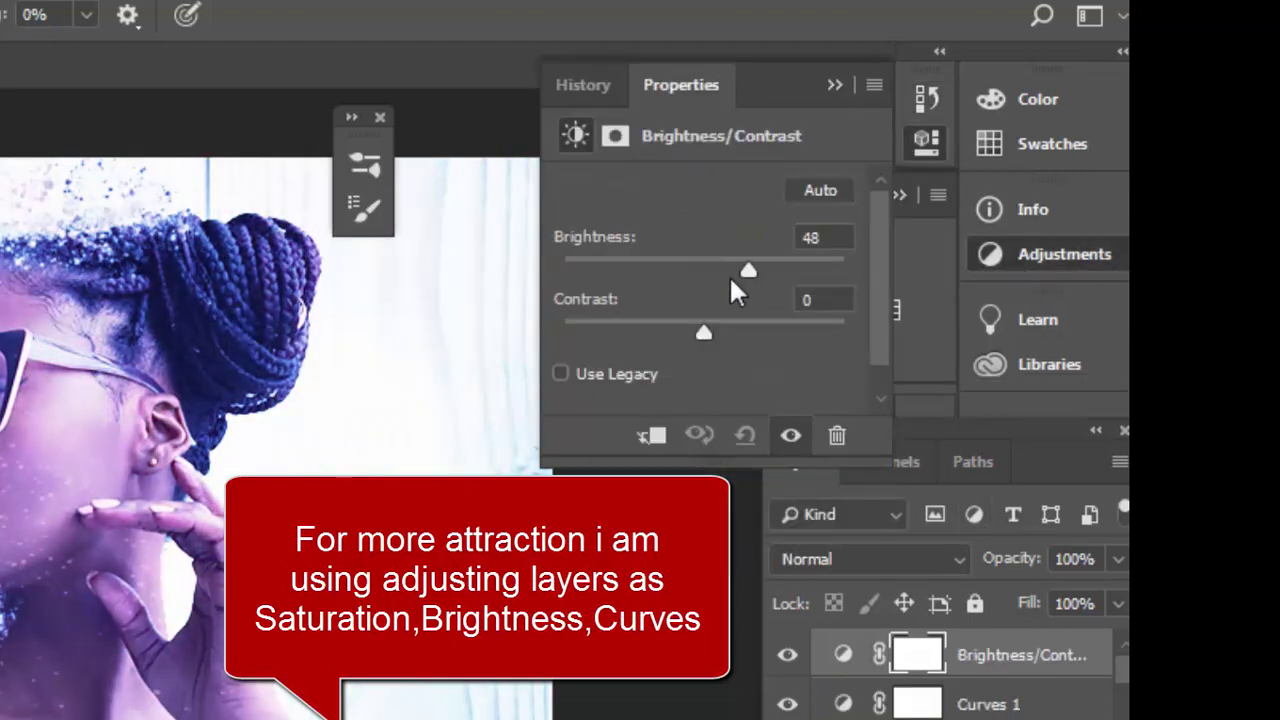
pyautogui.doubleClick(790, 702)
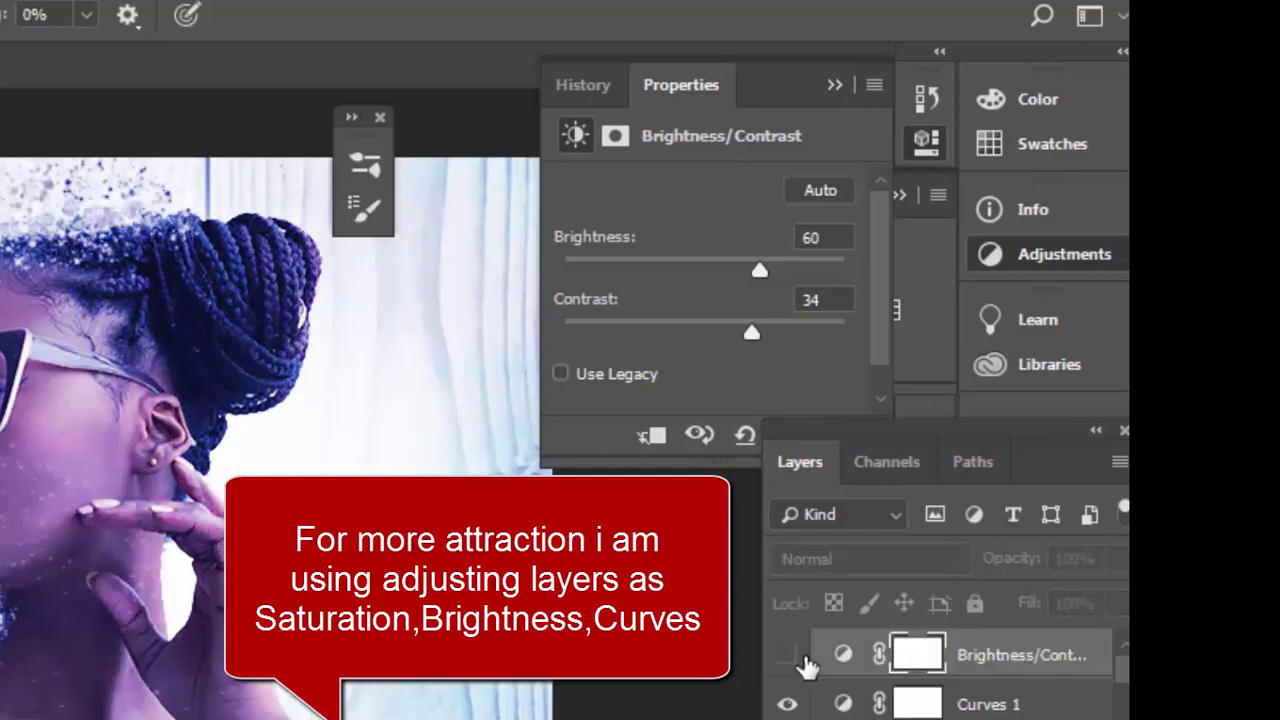
pyautogui.click(843, 703)
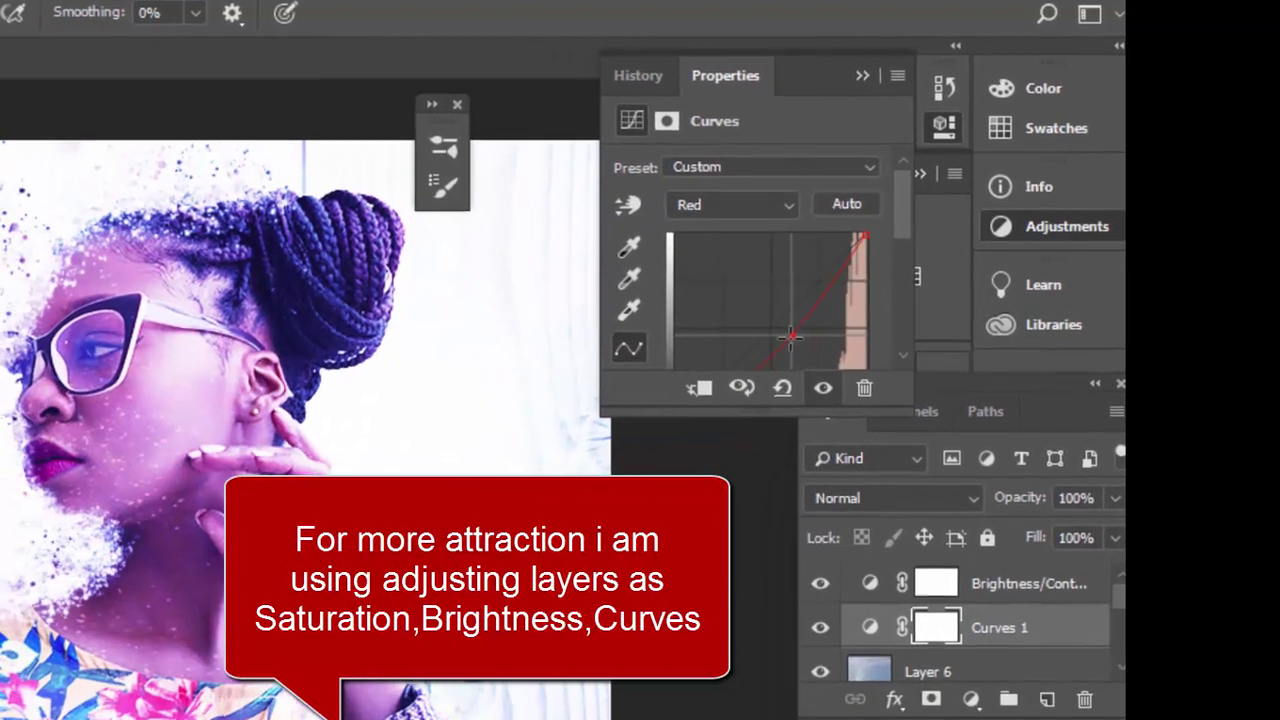
pyautogui.moveTo(790, 338); pyautogui.dragTo(829, 316)
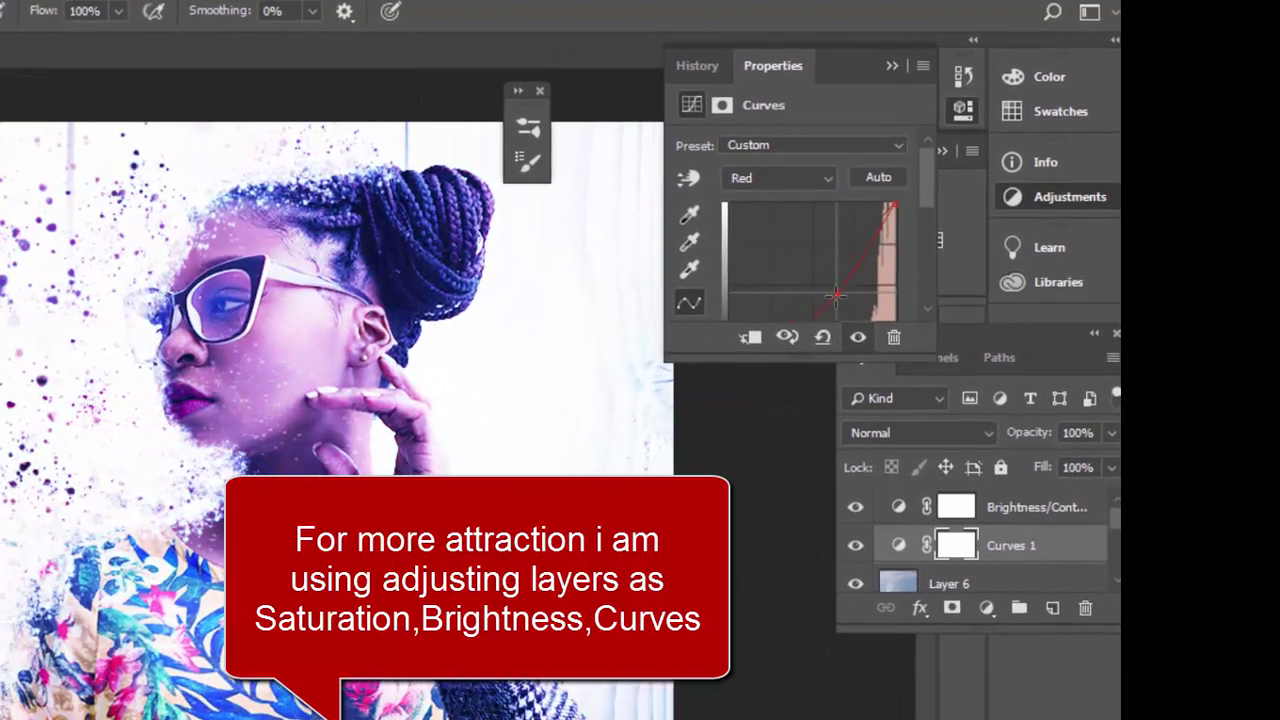